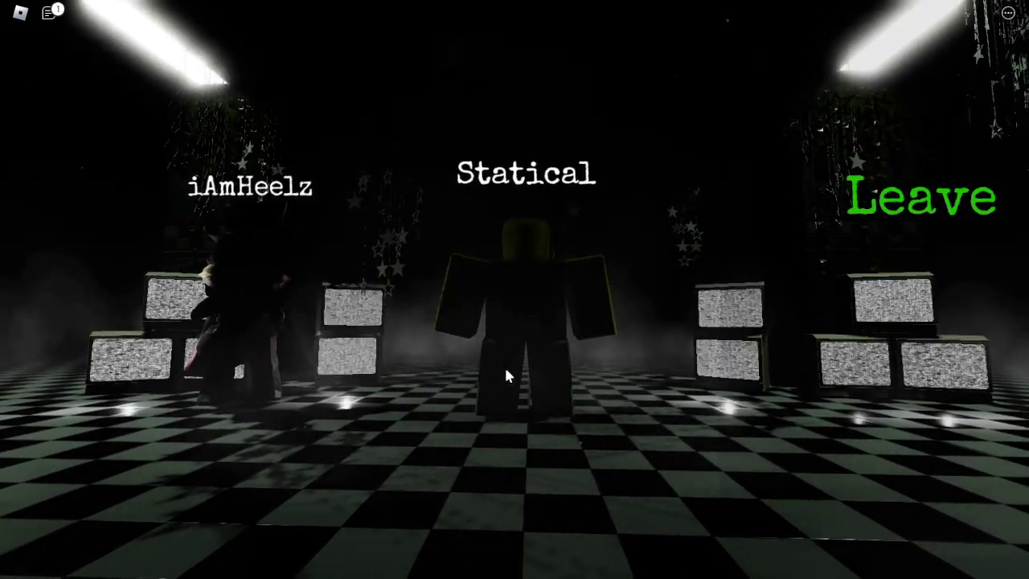
# Join the game server from the lobby and wait past the warning screen.
pyautogui.click(504, 365)
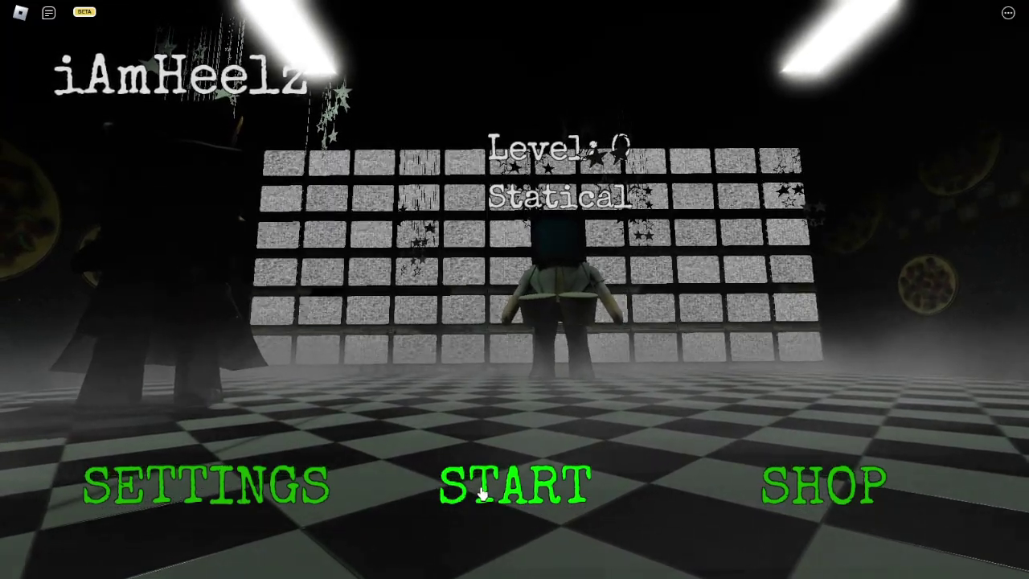
# From START, browse the maps forward twice and back once to pick a map.
pyautogui.click(482, 492)
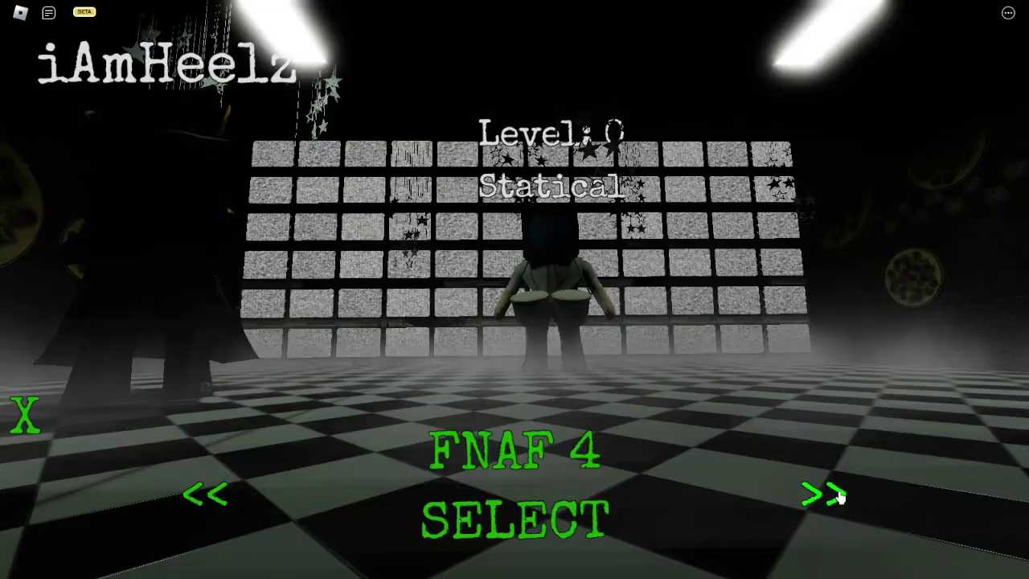
pyautogui.click(836, 495)
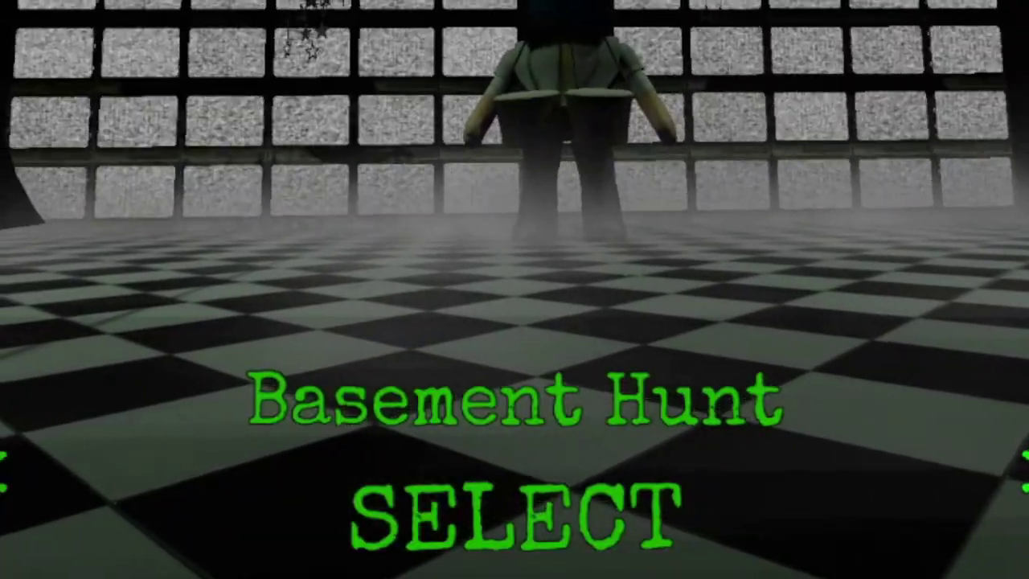
pyautogui.click(841, 495)
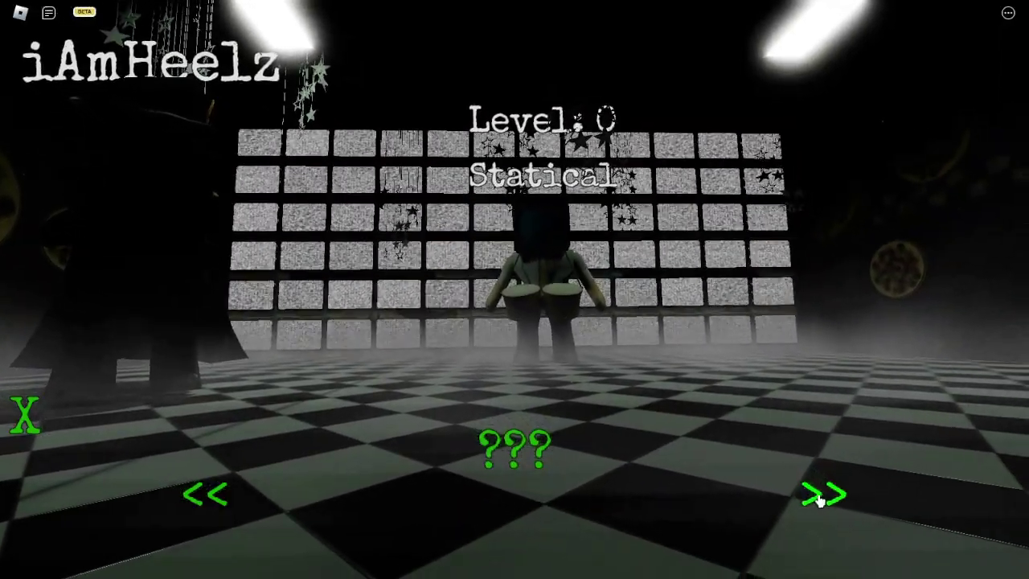
pyautogui.click(215, 498)
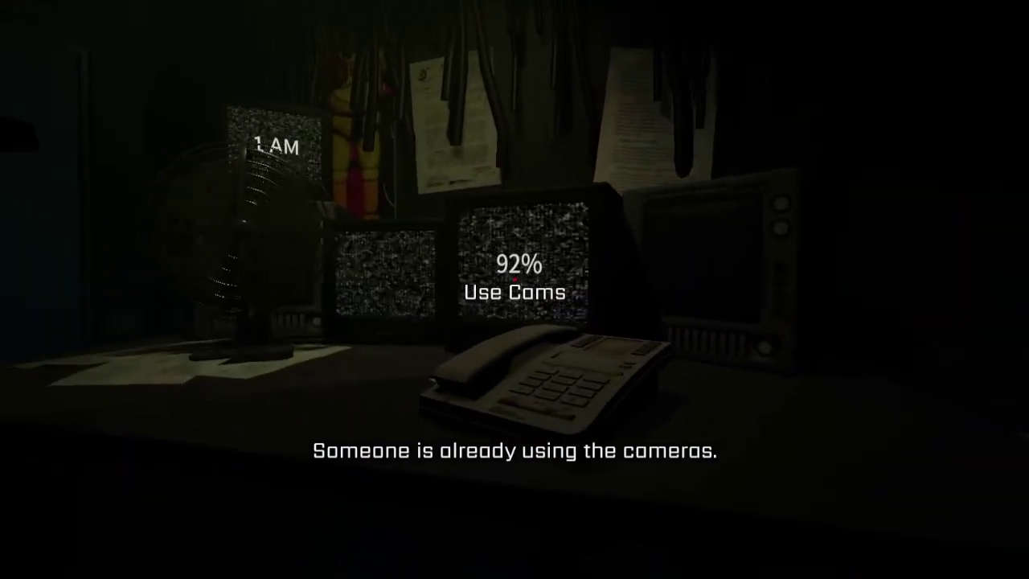
# Open the camera feed, light the hallway, then peek at the cameras again and close them.
pyautogui.click(515, 289)
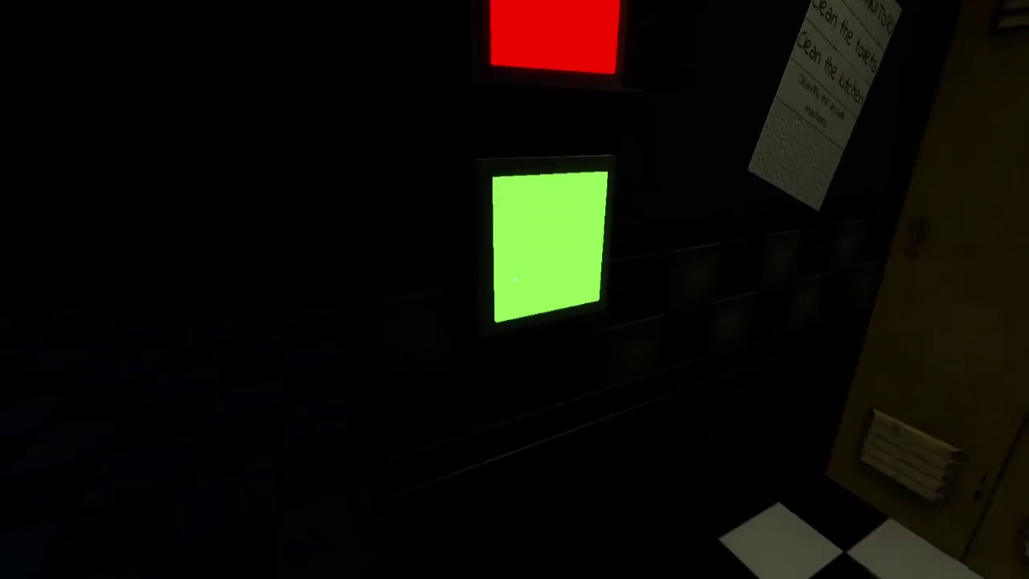
pyautogui.click(515, 277)
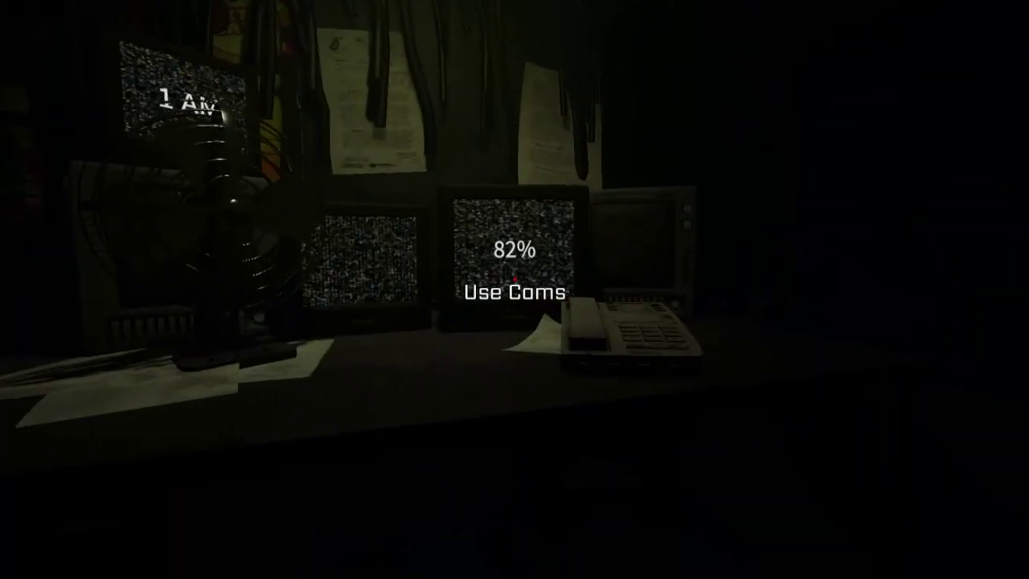
pyautogui.click(515, 289)
pyautogui.press('Escape')
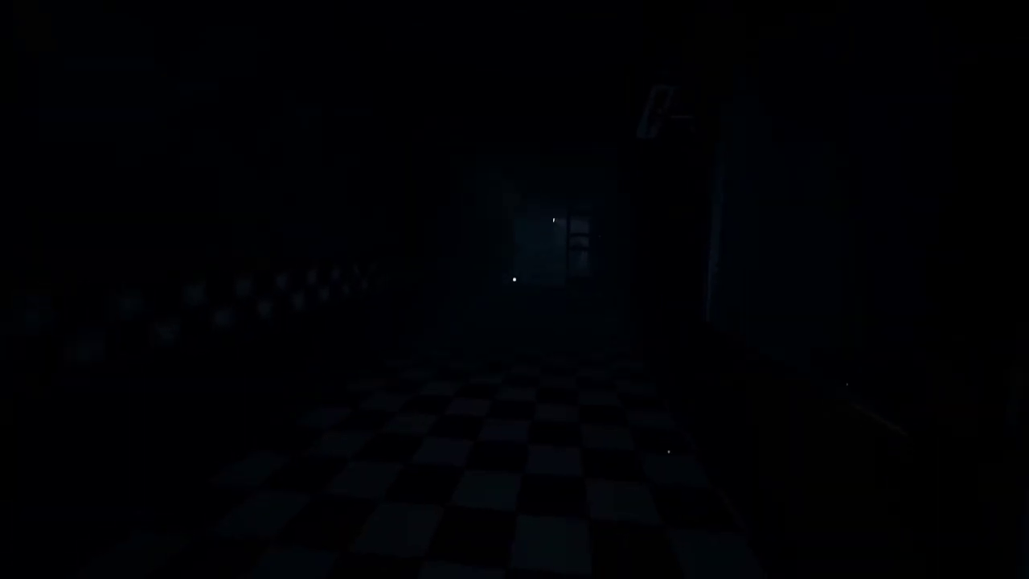
# Check the security cameras, then light the hallway outside the door.
pyautogui.click(515, 290)
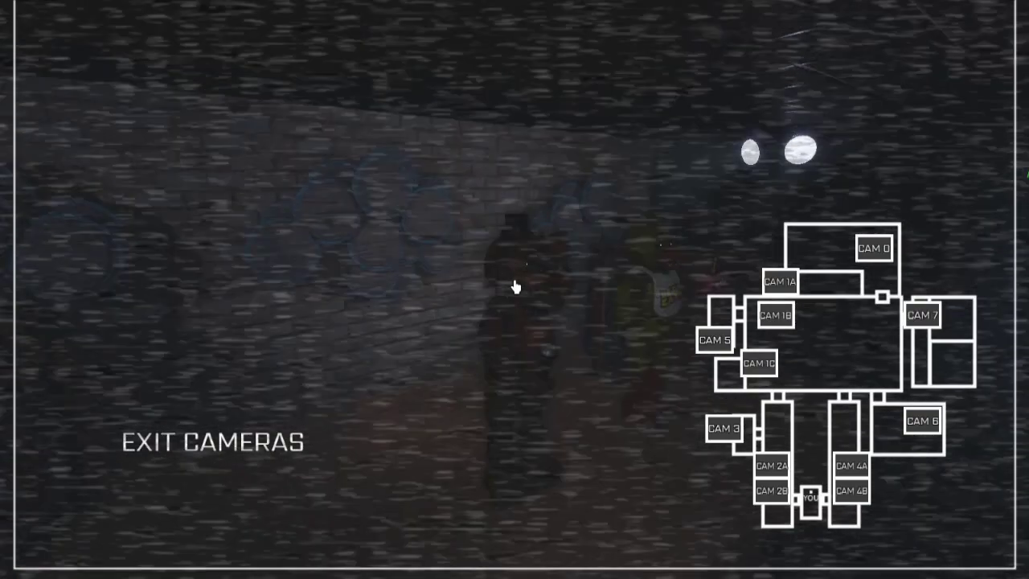
pyautogui.click(241, 441)
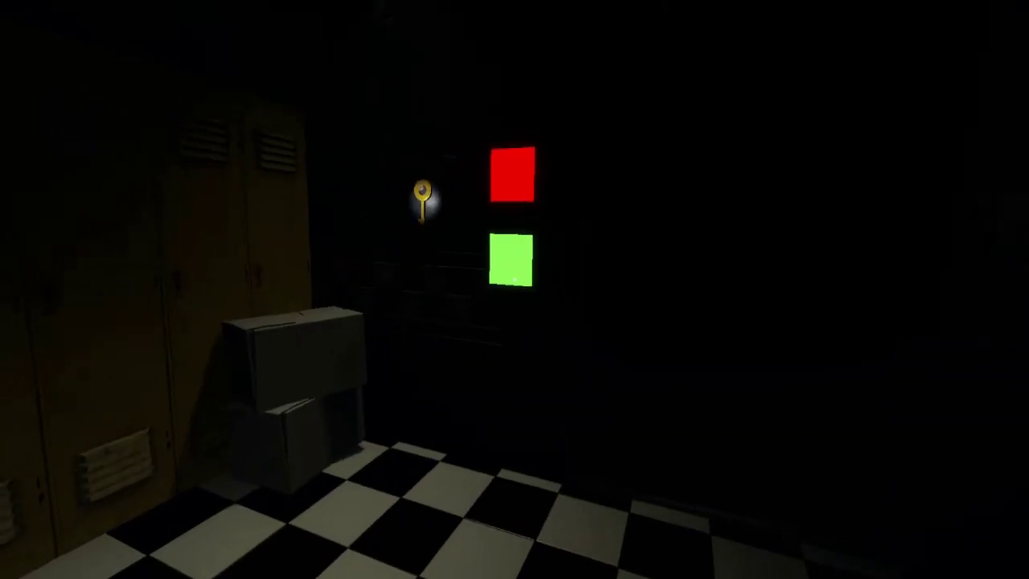
pyautogui.click(514, 290)
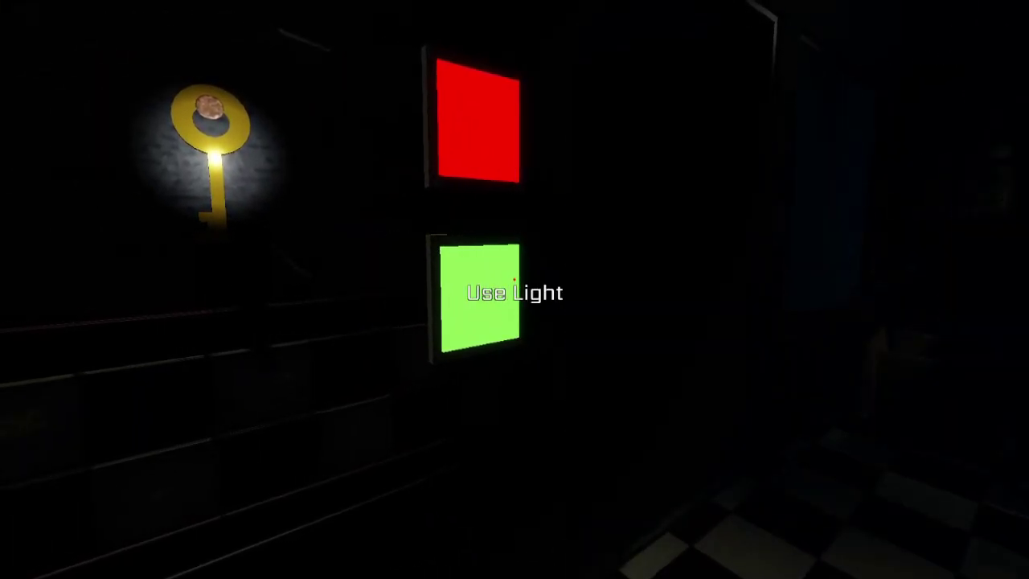
pyautogui.press('d')
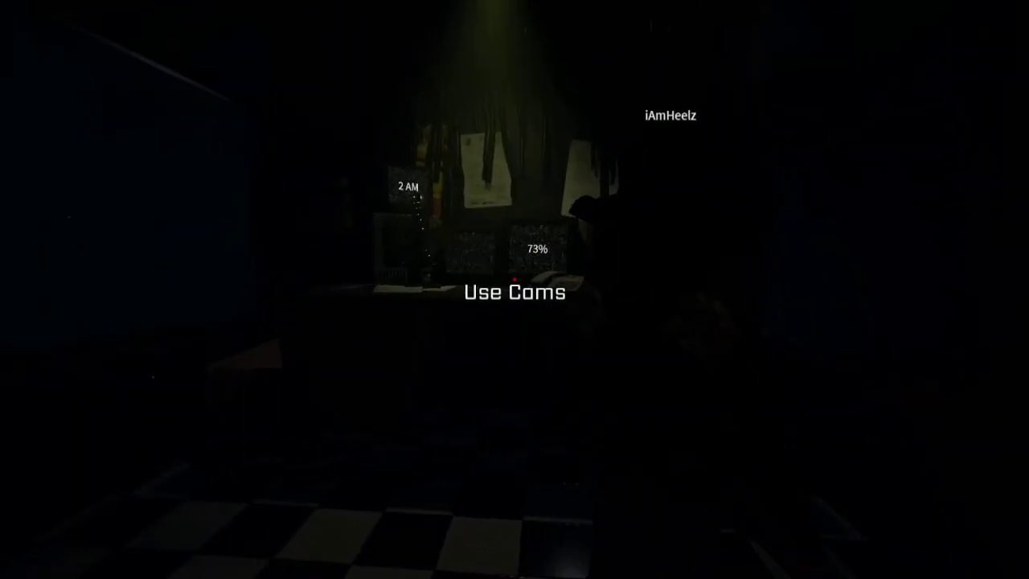
# Check the cameras again and light the hallway outside the door twice.
pyautogui.click(515, 289)
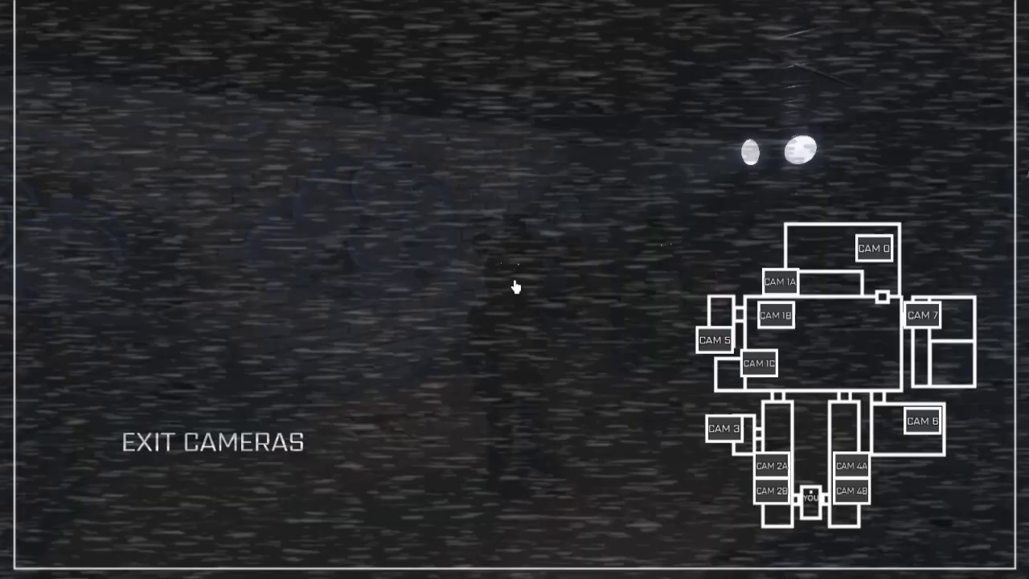
pyautogui.click(212, 442)
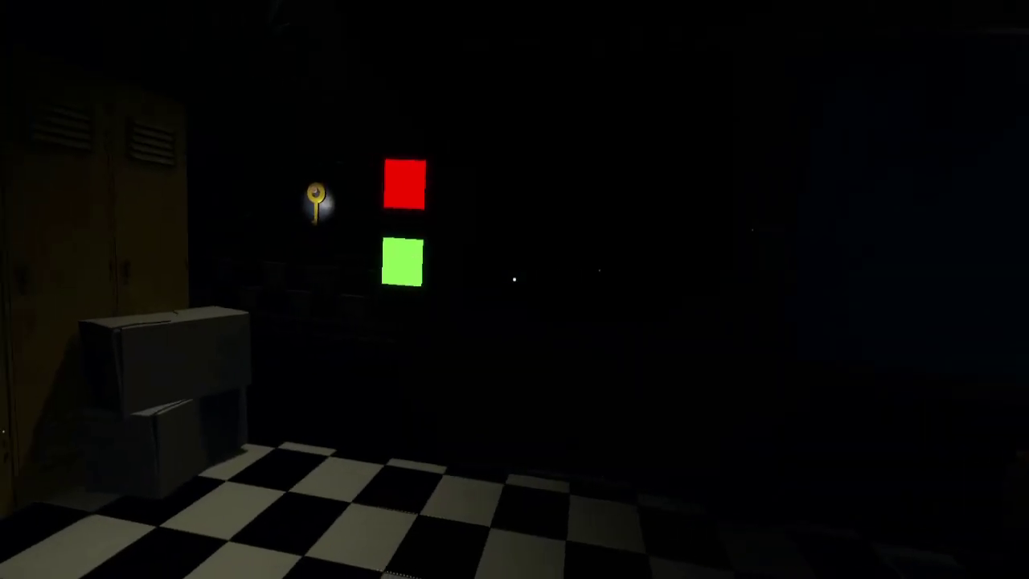
pyautogui.click(514, 289)
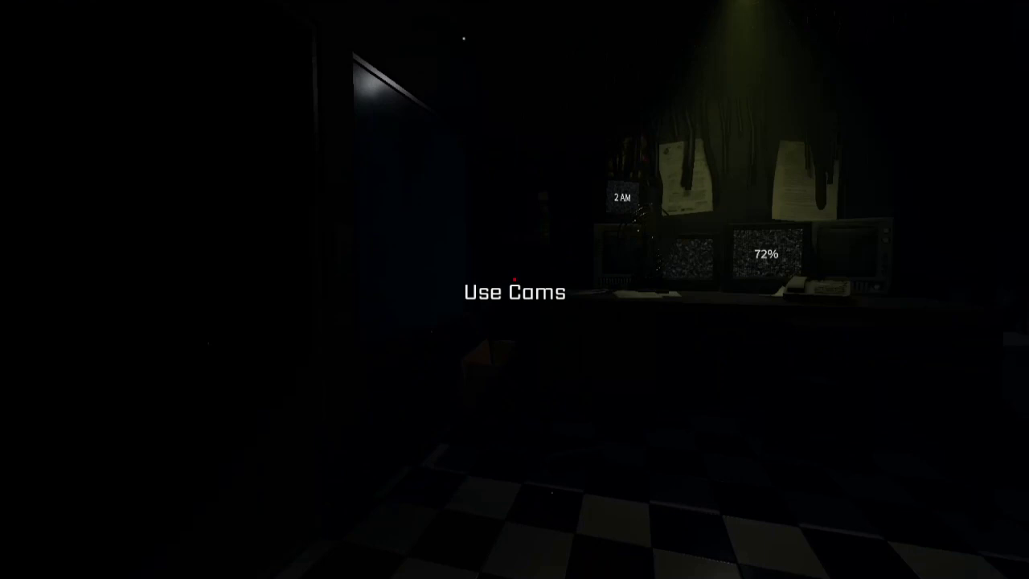
pyautogui.click(514, 290)
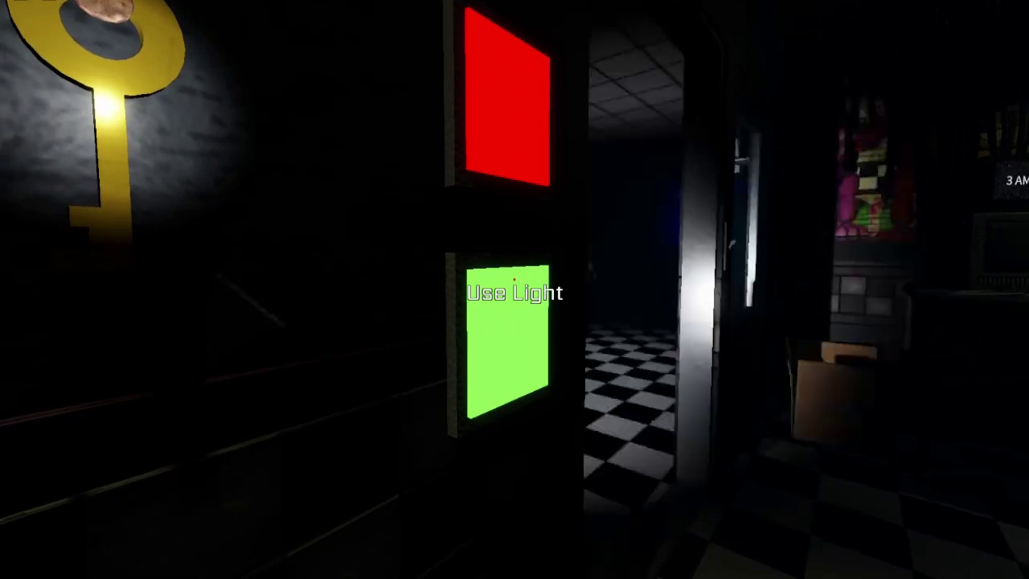
# Flash the door light repeatedly to check both hallways for animatronics.
pyautogui.click(515, 279)
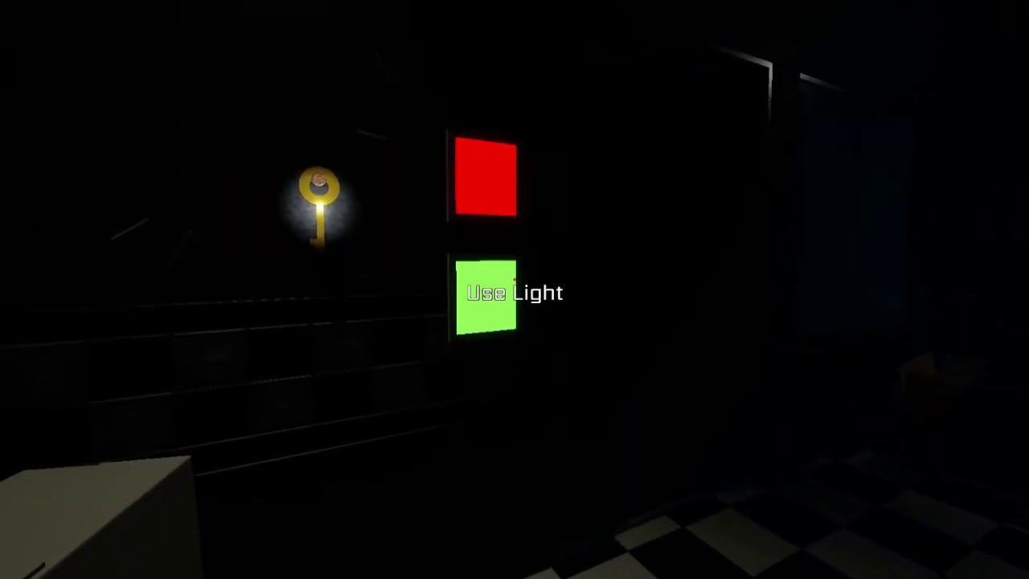
pyautogui.click(514, 289)
pyautogui.click(515, 289)
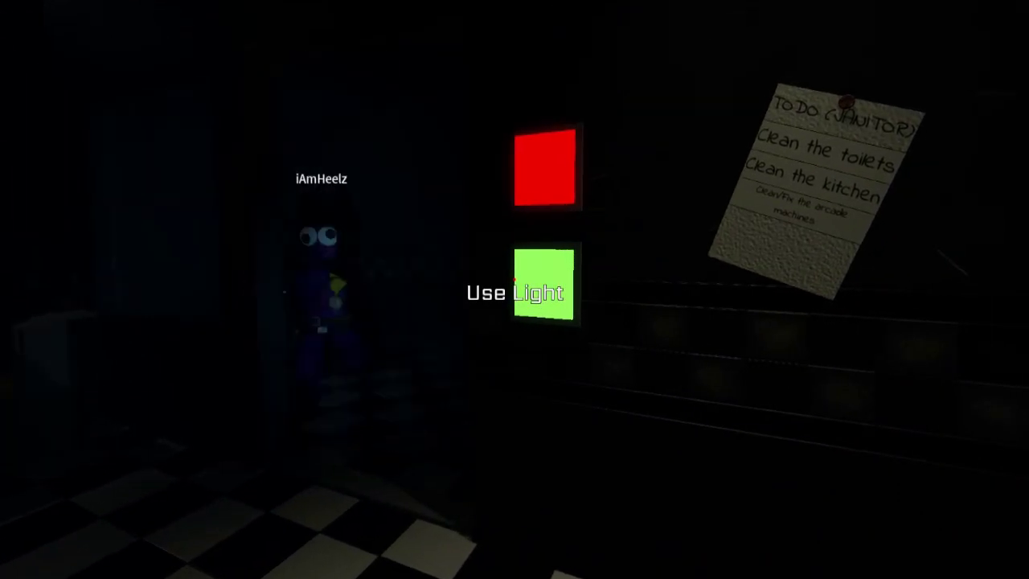
pyautogui.click(514, 290)
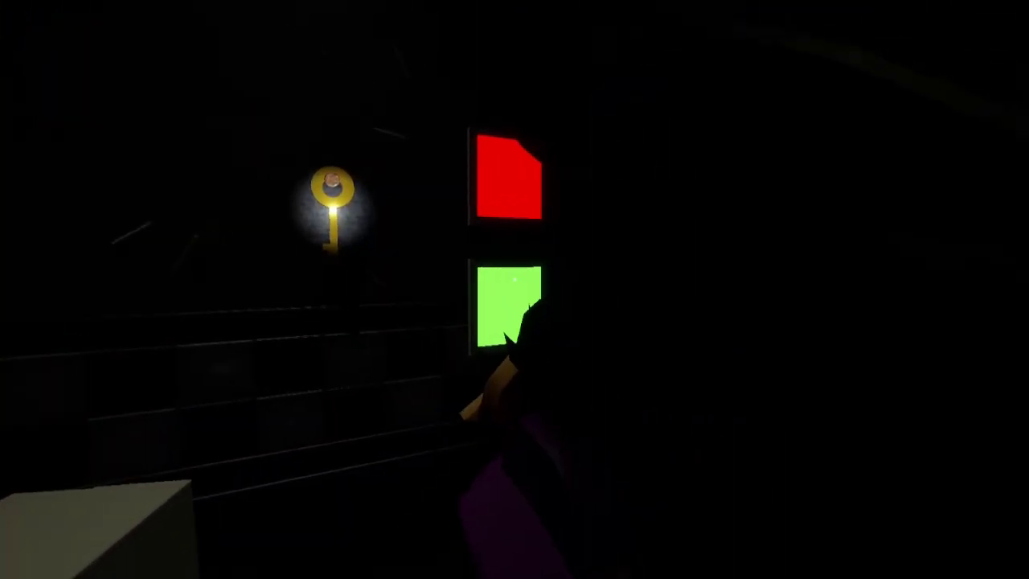
pyautogui.click(514, 290)
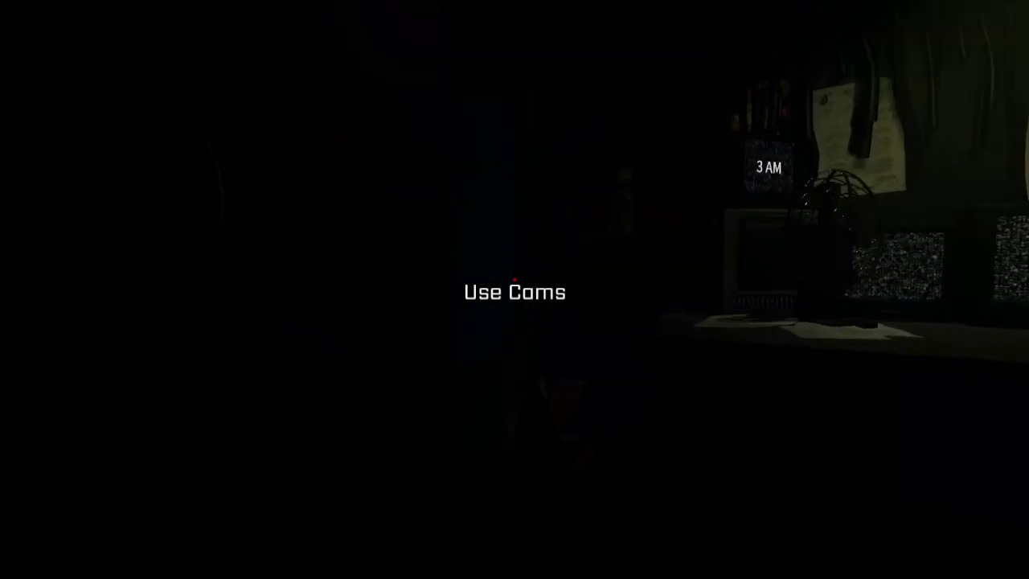
pyautogui.click(514, 290)
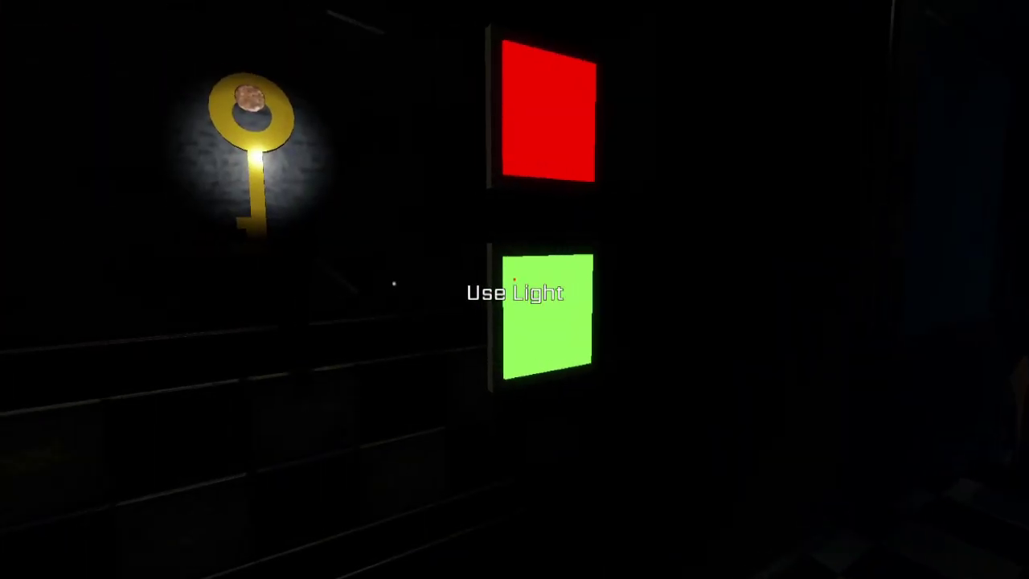
pyautogui.click(514, 289)
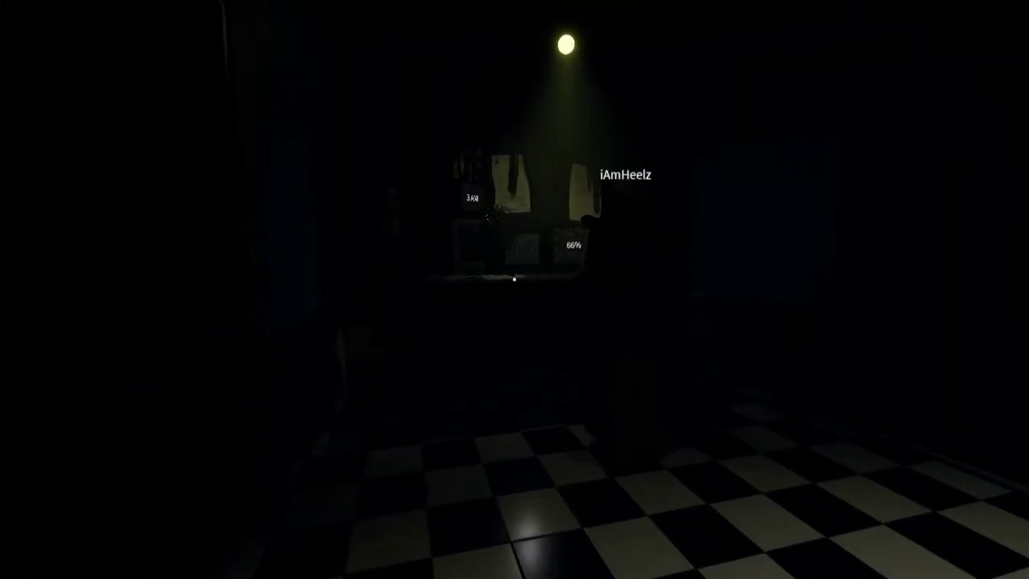
# Walk toward the right door, lighting the hallway along the way.
pyautogui.press('w')
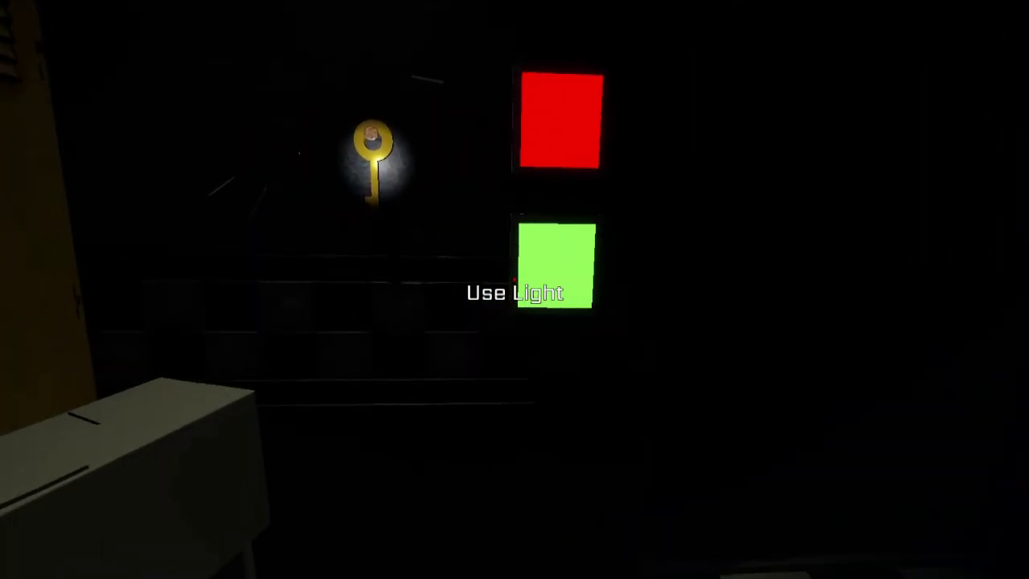
pyautogui.click(514, 289)
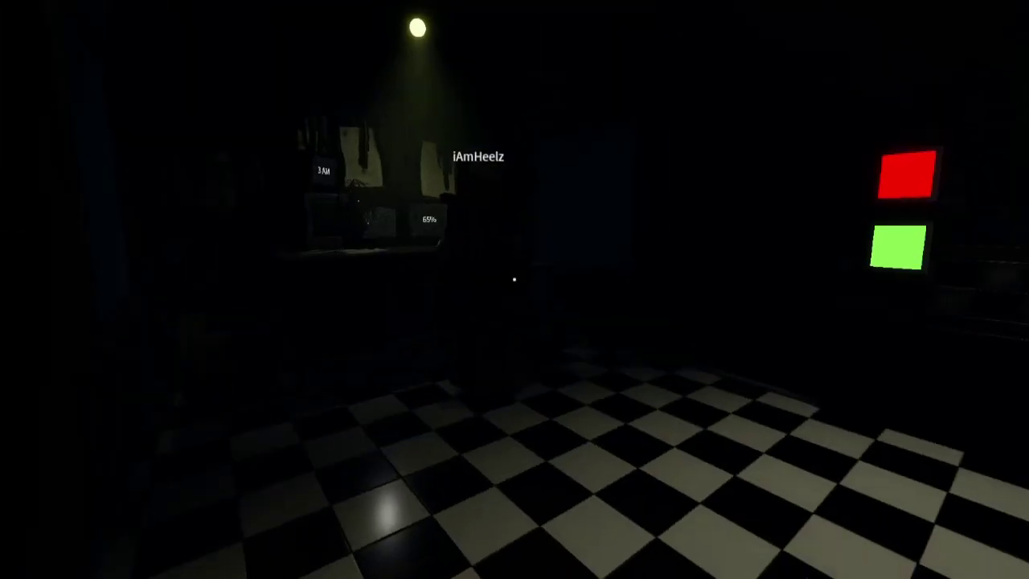
pyautogui.click(515, 279)
pyautogui.press('w')
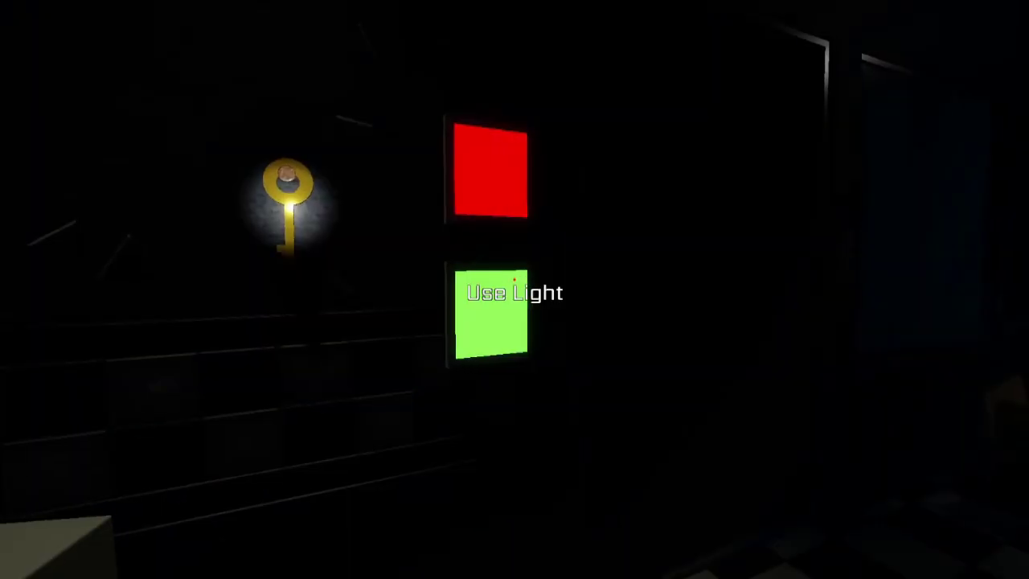
# Step up to the door wall and keep lighting the hallway outside it.
pyautogui.click(514, 279)
pyautogui.press('w')
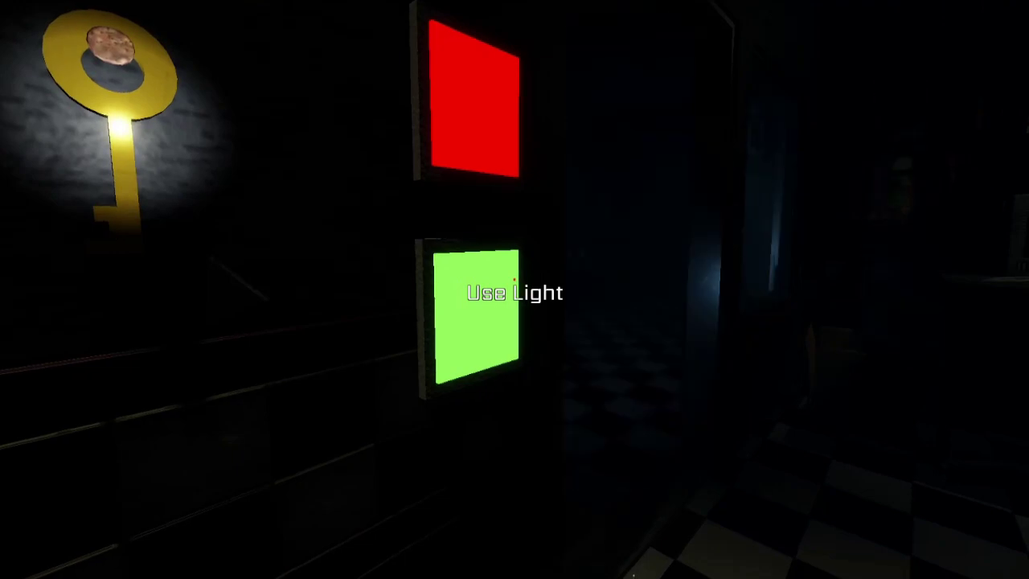
pyautogui.click(514, 279)
pyautogui.press('d')
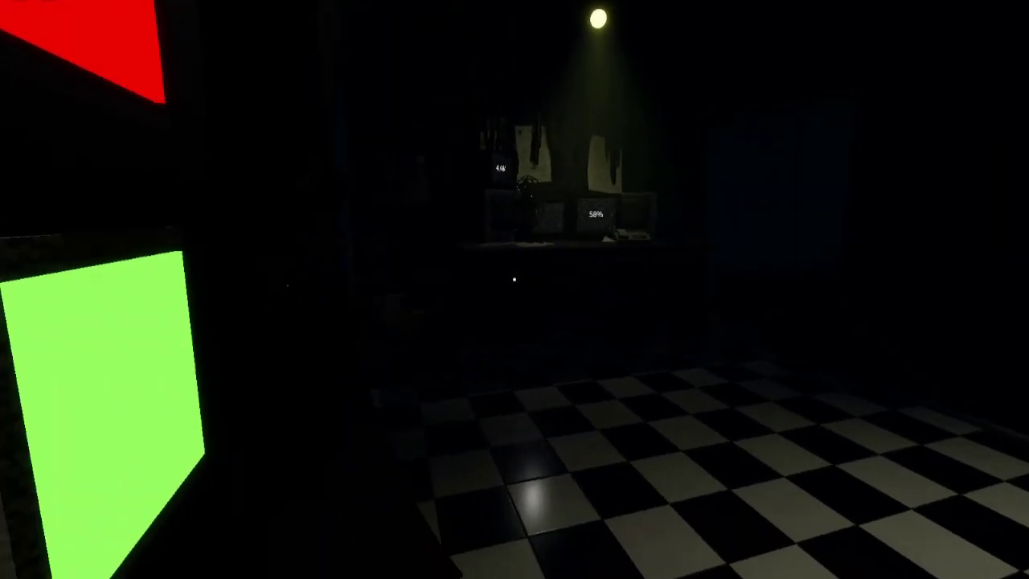
pyautogui.press('a')
pyautogui.click(514, 279)
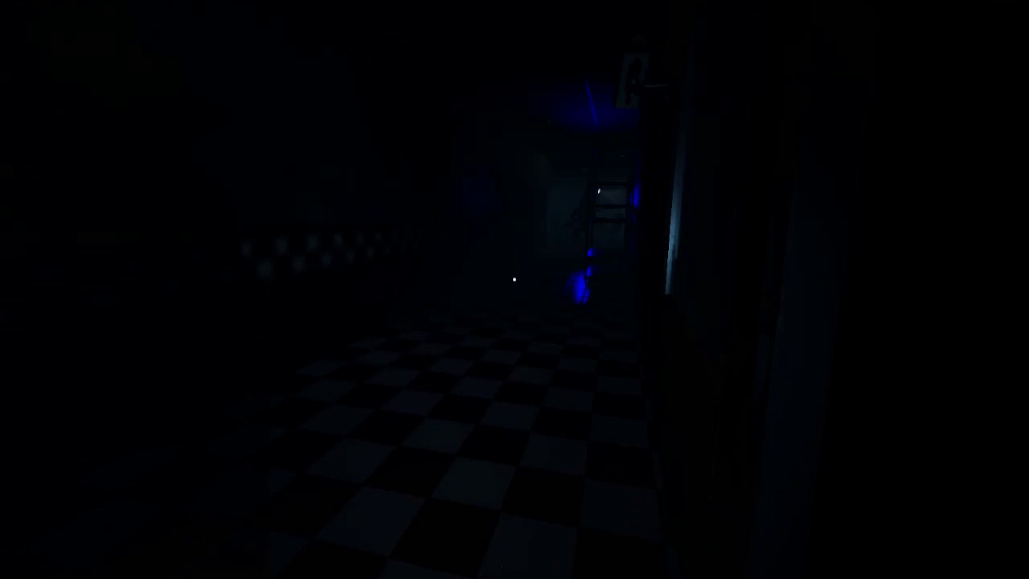
# Check the cameras, light the doorway from the door controls, then check the cameras again.
pyautogui.press('a')
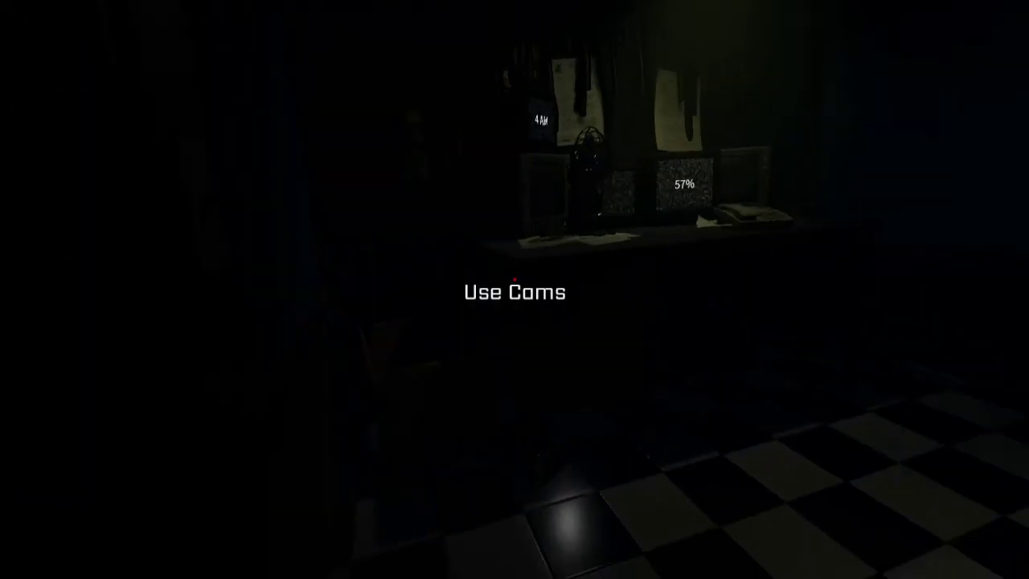
pyautogui.press('a')
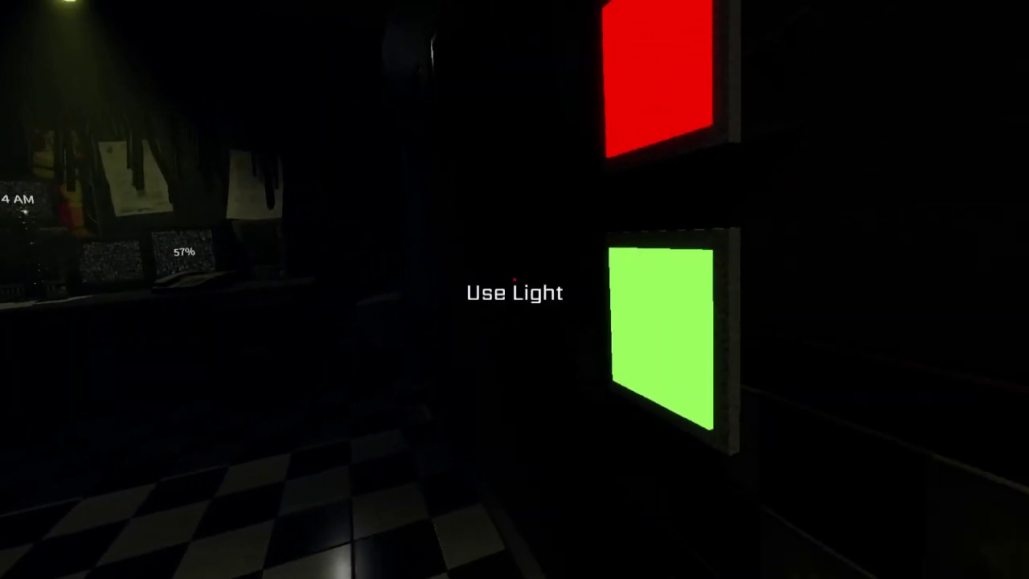
pyautogui.click(515, 289)
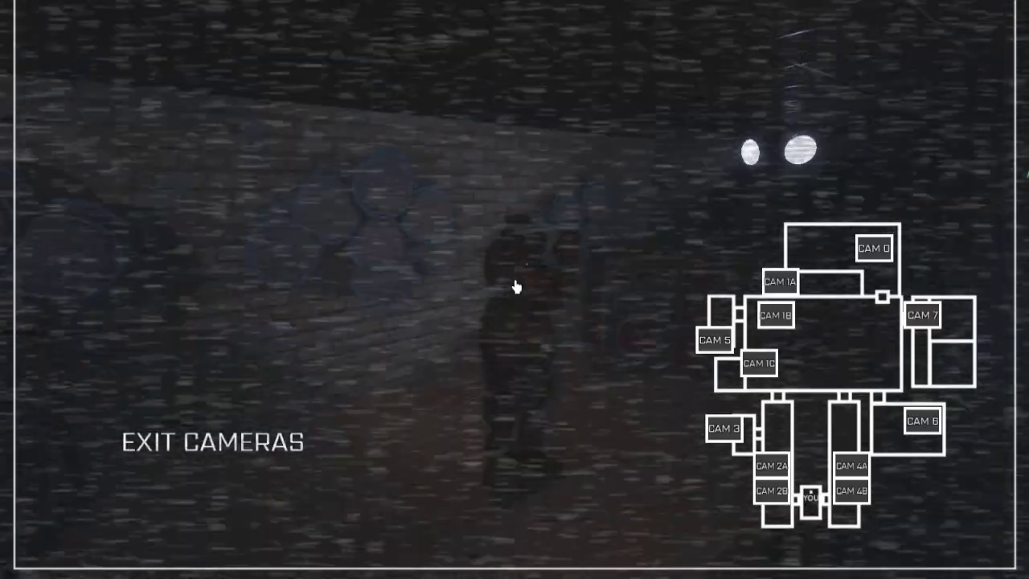
pyautogui.press('d')
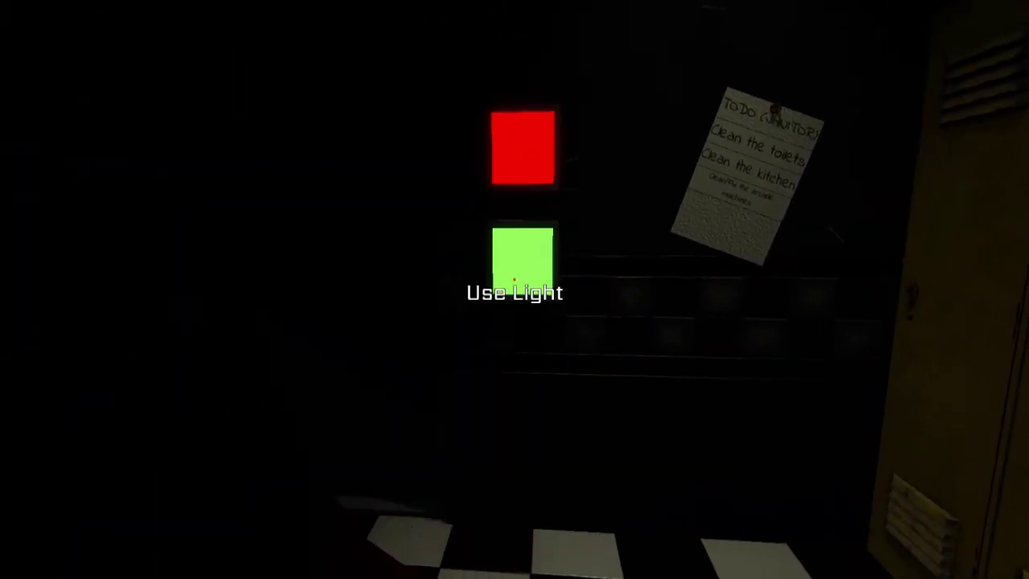
pyautogui.press('w')
pyautogui.click(515, 290)
pyautogui.click(515, 289)
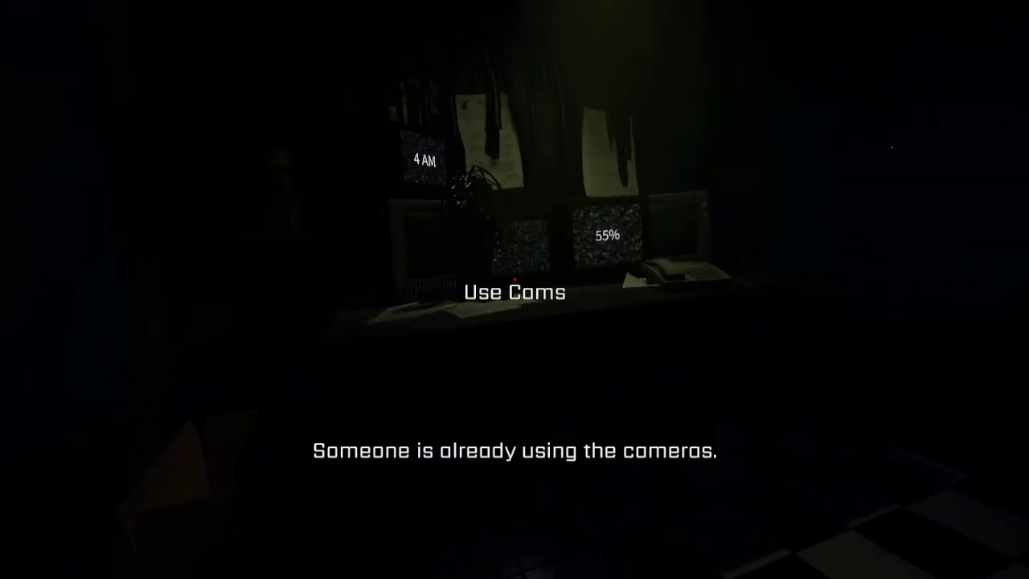
pyautogui.click(515, 292)
pyautogui.press('Escape')
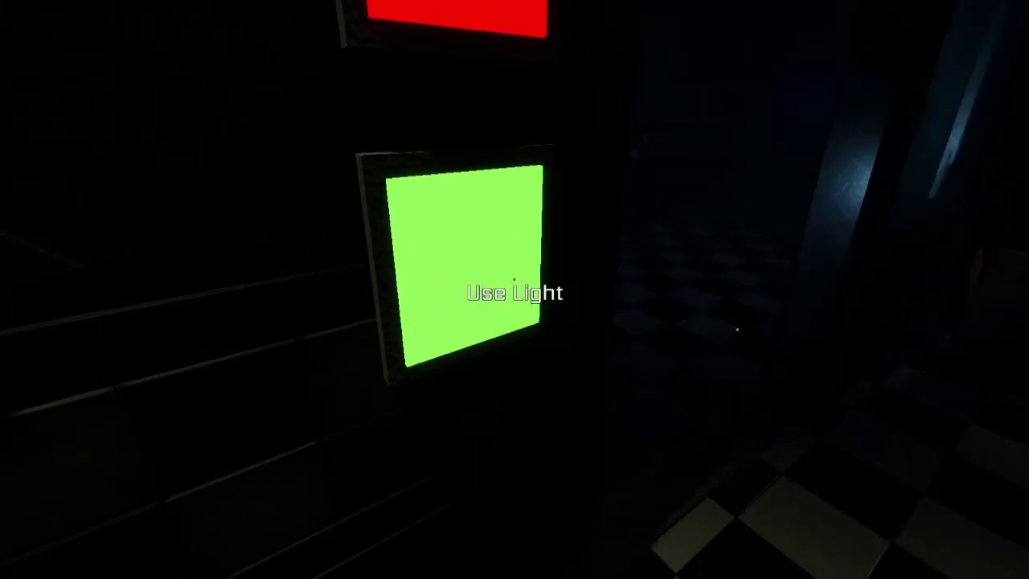
# Take a quick look through the security camera feeds.
pyautogui.click(514, 290)
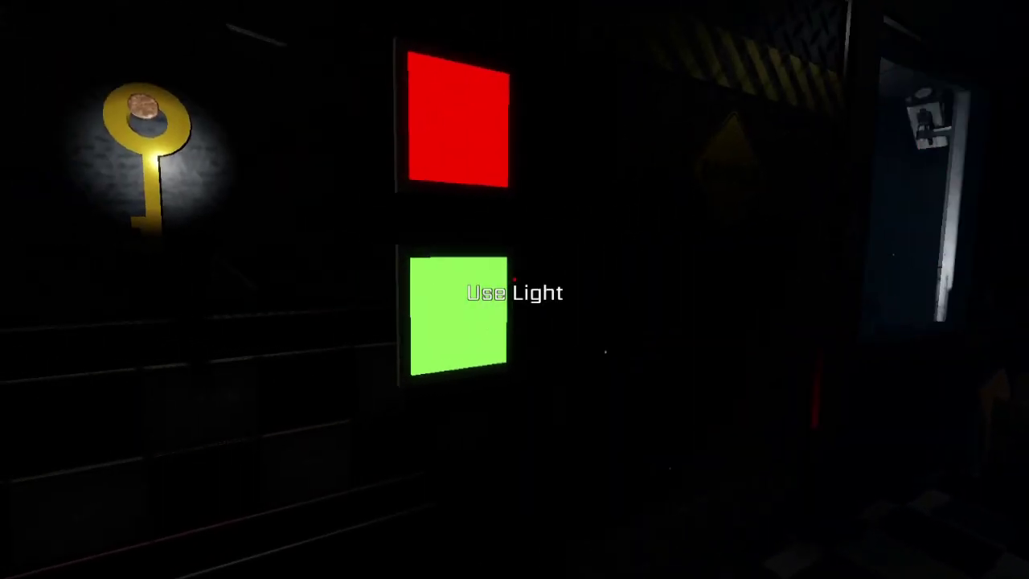
# Open the office door with the red button and wait for the night two screen.
pyautogui.click(513, 279)
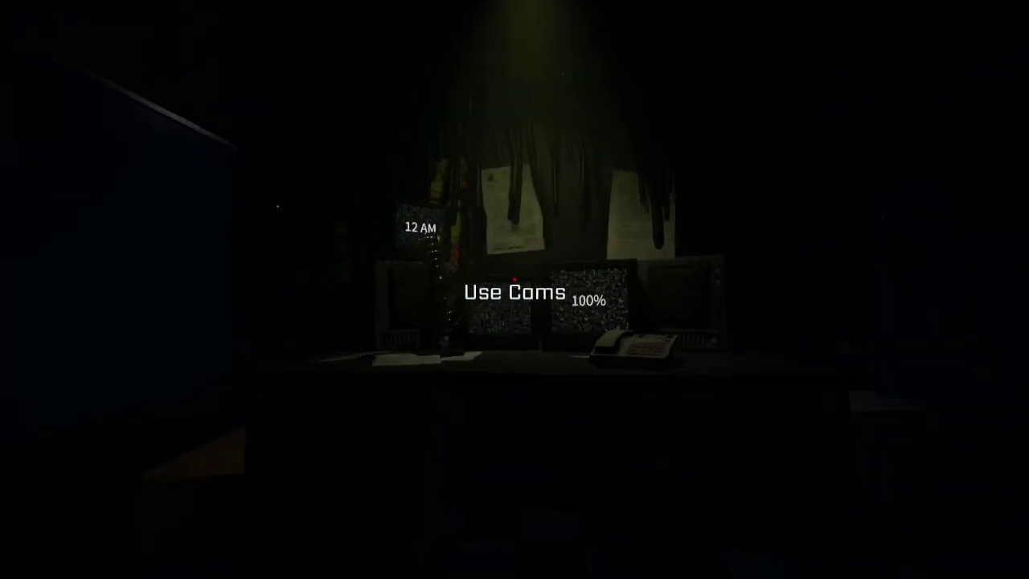
# Check the cameras from the desk, then close the office door with the red button.
pyautogui.click(514, 292)
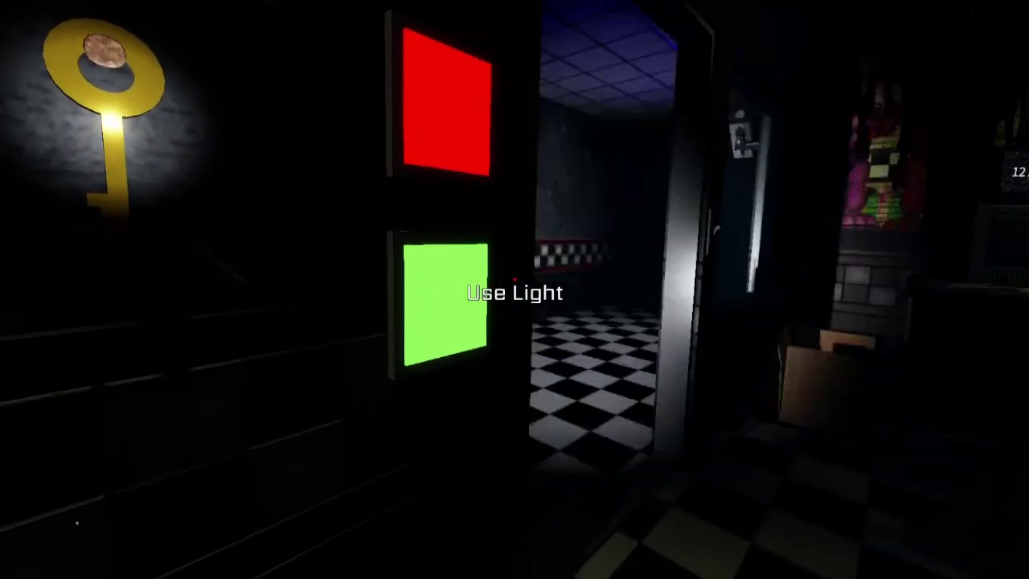
pyautogui.click(514, 292)
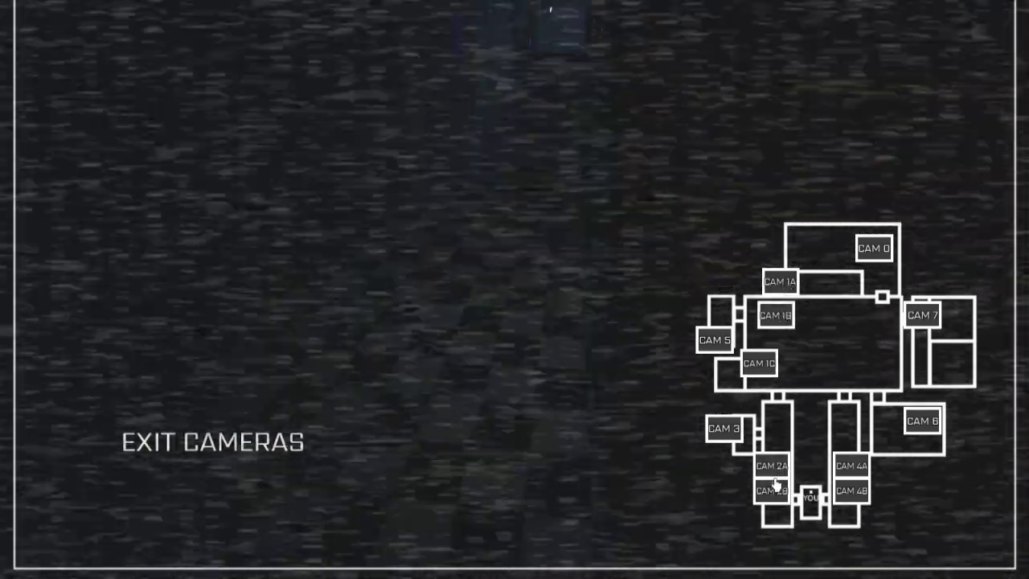
# Switch from the CAM 2A feed to CAM 1B on the camera map.
pyautogui.click(759, 363)
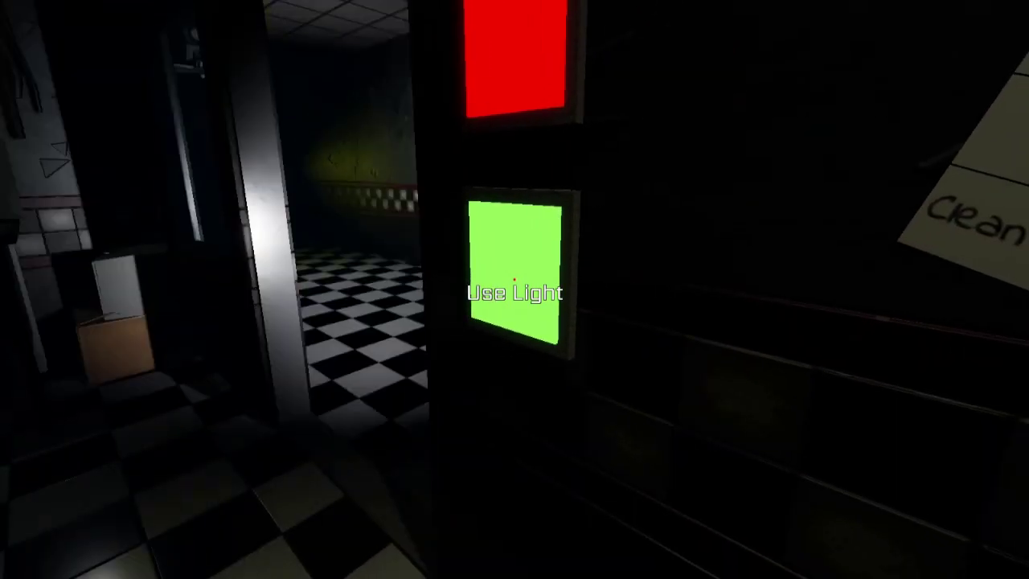
# Open the office door, then bring up the cameras at the desk and switch views.
pyautogui.click(514, 289)
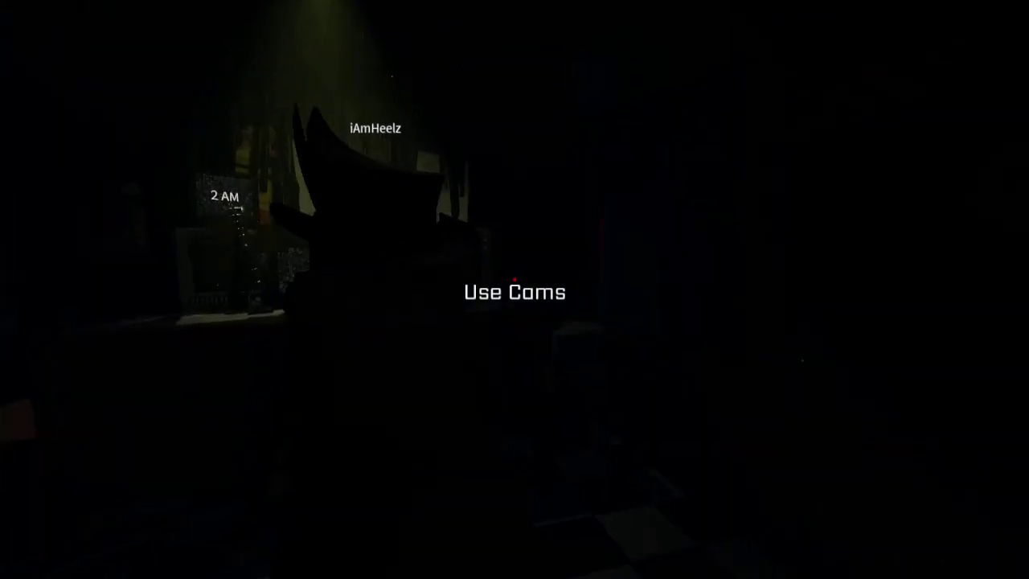
pyautogui.click(514, 290)
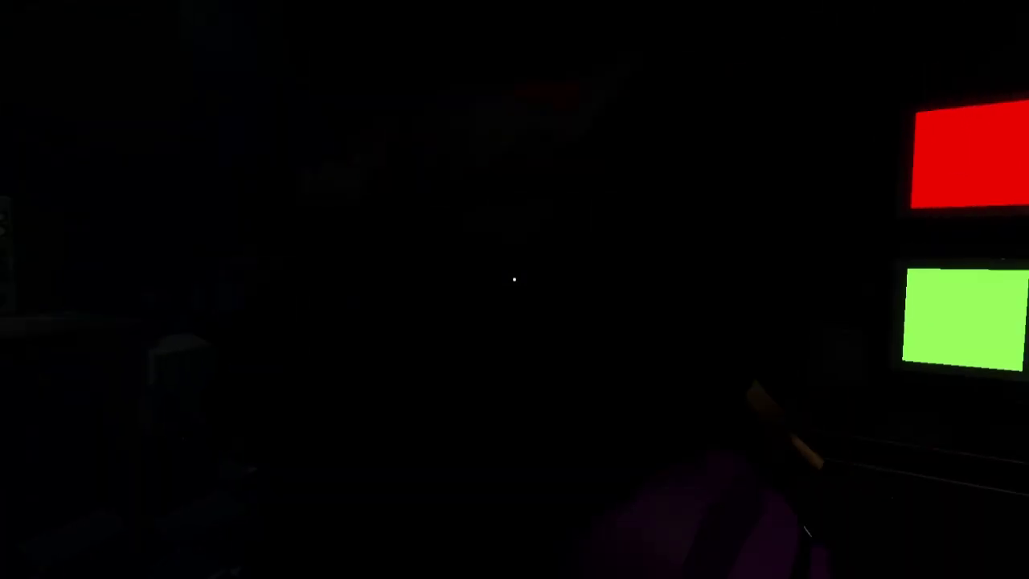
pyautogui.click(513, 279)
pyautogui.click(817, 447)
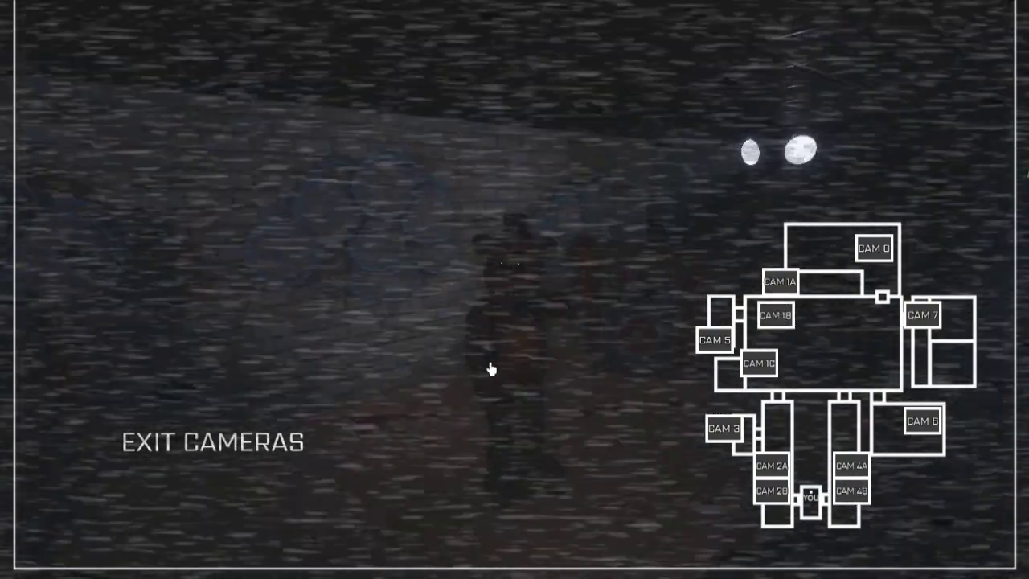
# Exit the camera system with Escape and return to the office view.
pyautogui.press('Escape')
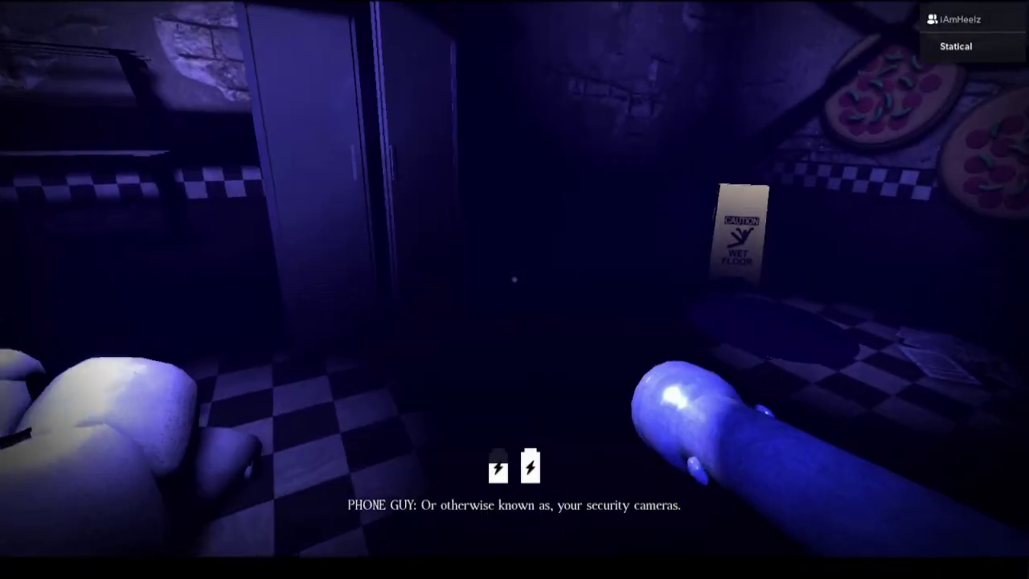
# Hide briefly inside the locker, then climb back out.
pyautogui.press('w')
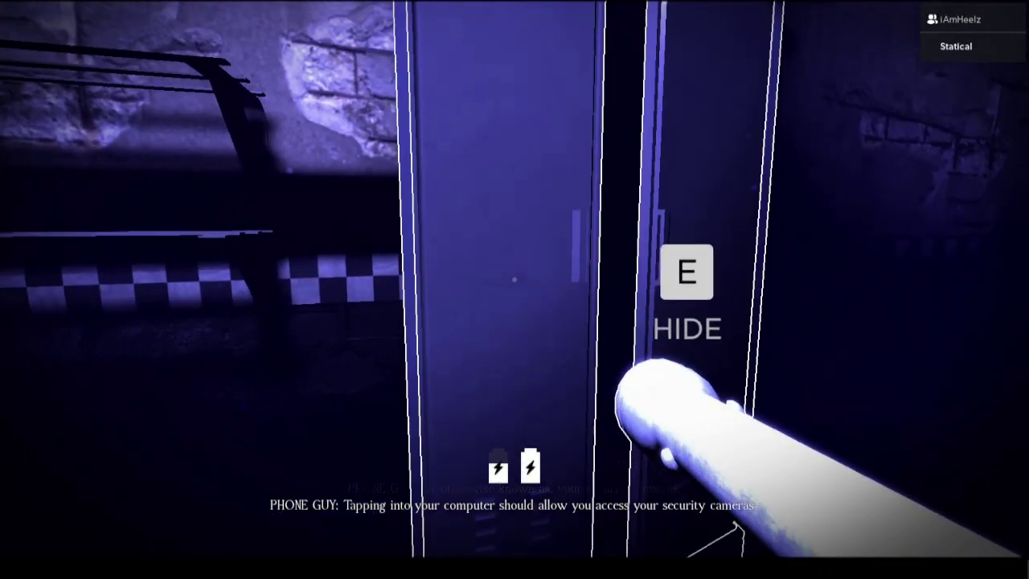
pyautogui.press('e')
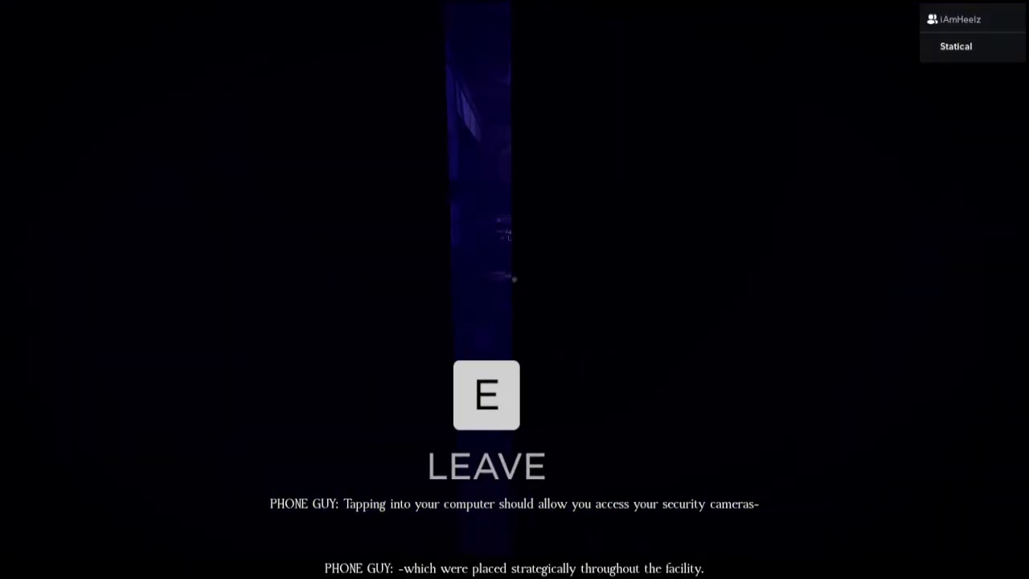
pyautogui.press('e')
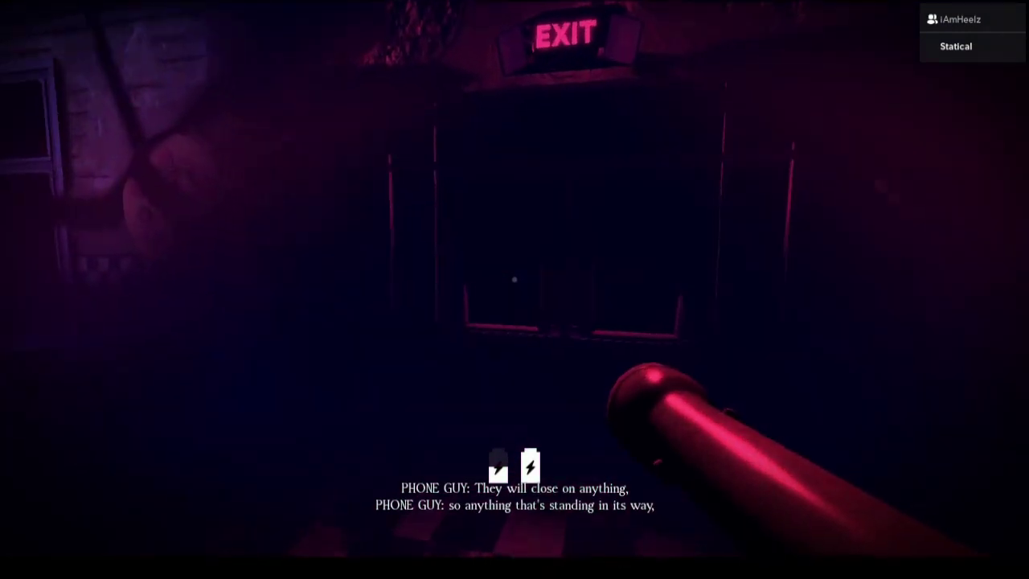
# Search the dark room by flashlight and begin restarting the ventilation near the Prize Counter.
pyautogui.press('w')
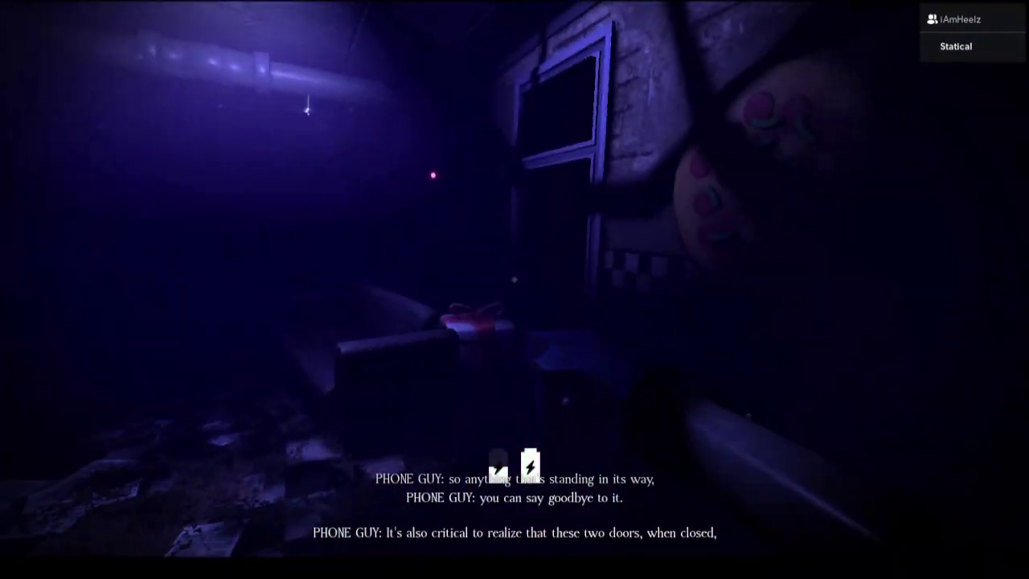
pyautogui.press('w')
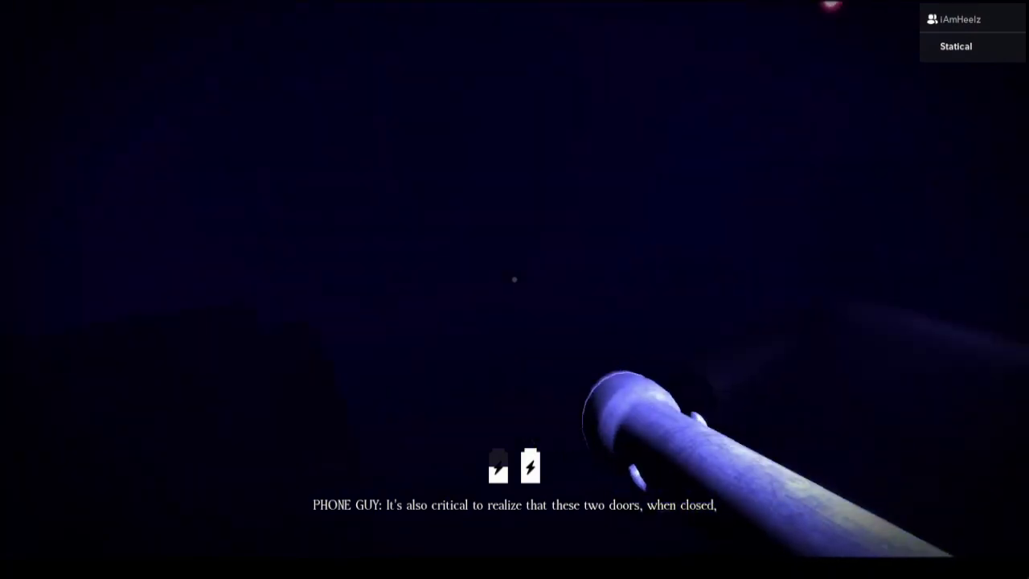
pyautogui.press('w')
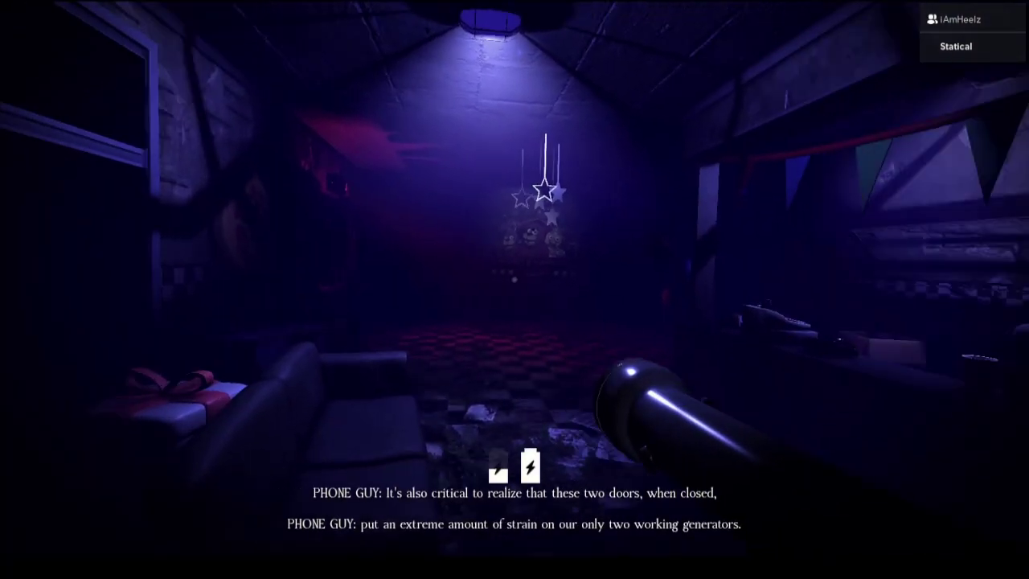
pyautogui.press('w')
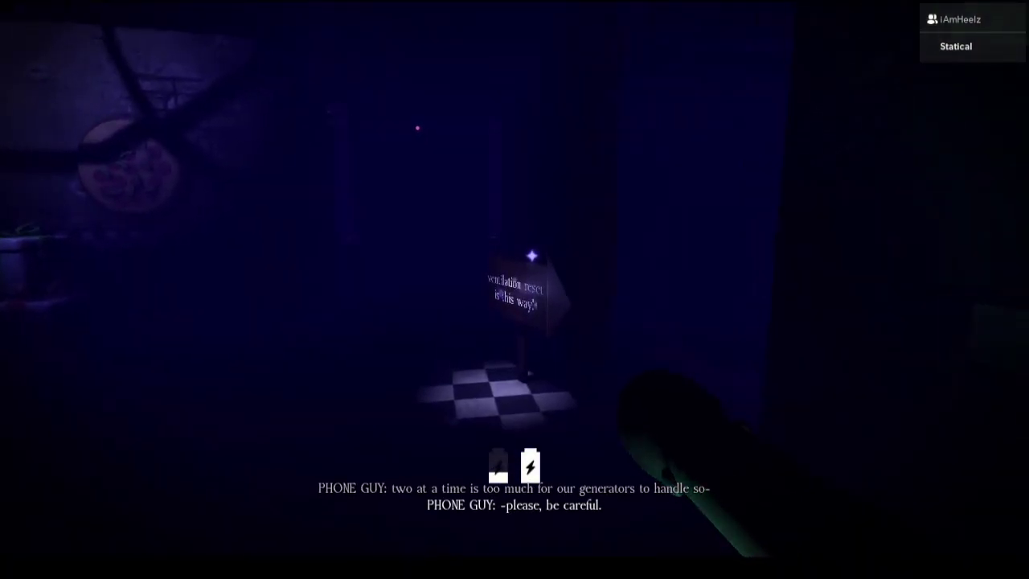
pyautogui.press('w')
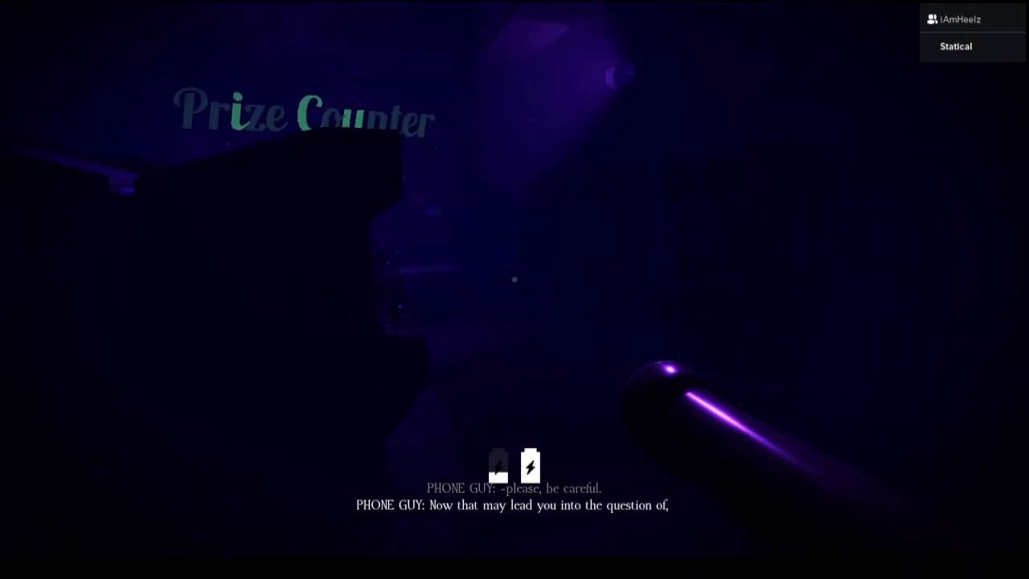
pyautogui.press('w')
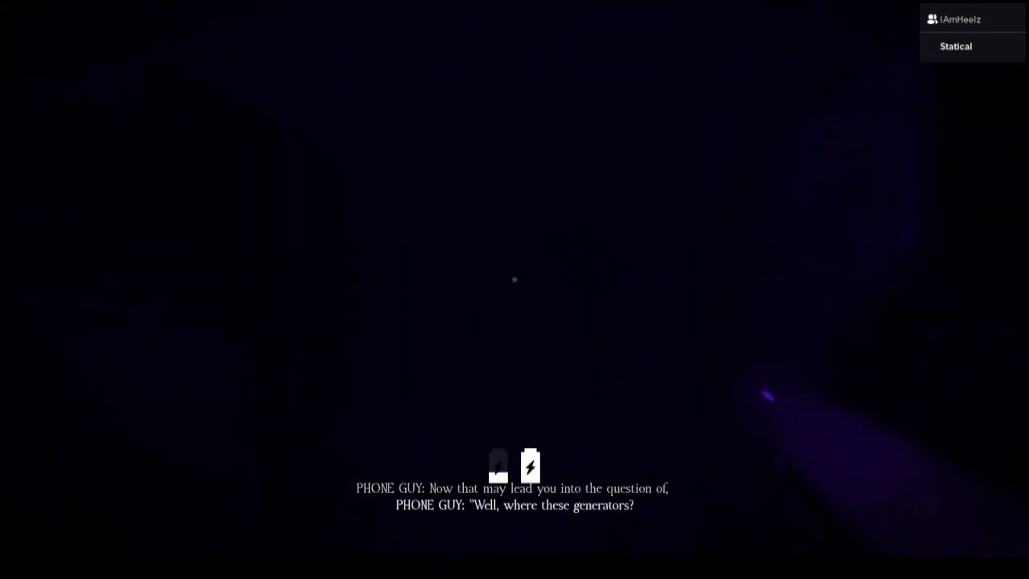
pyautogui.press('w')
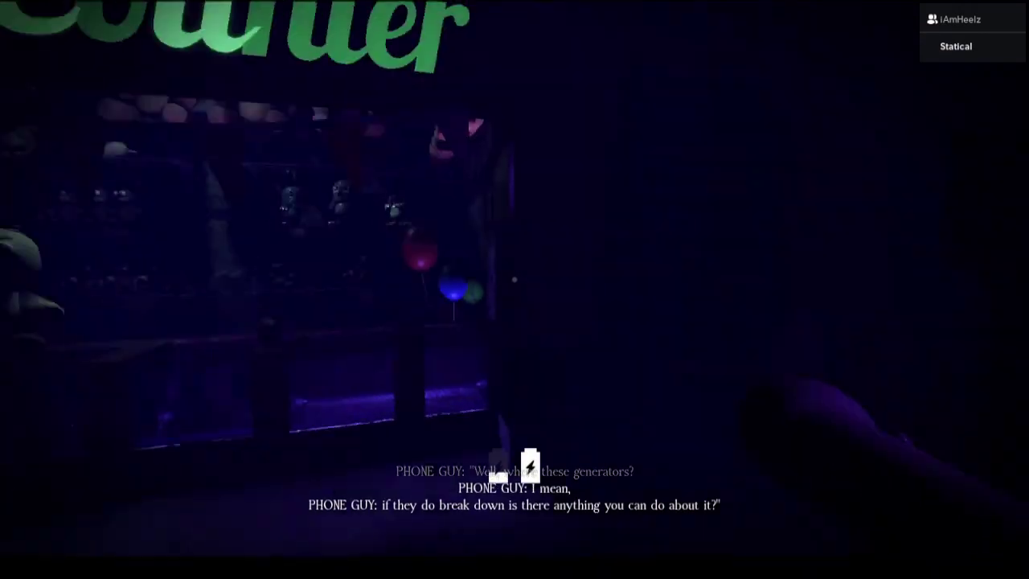
pyautogui.press('w')
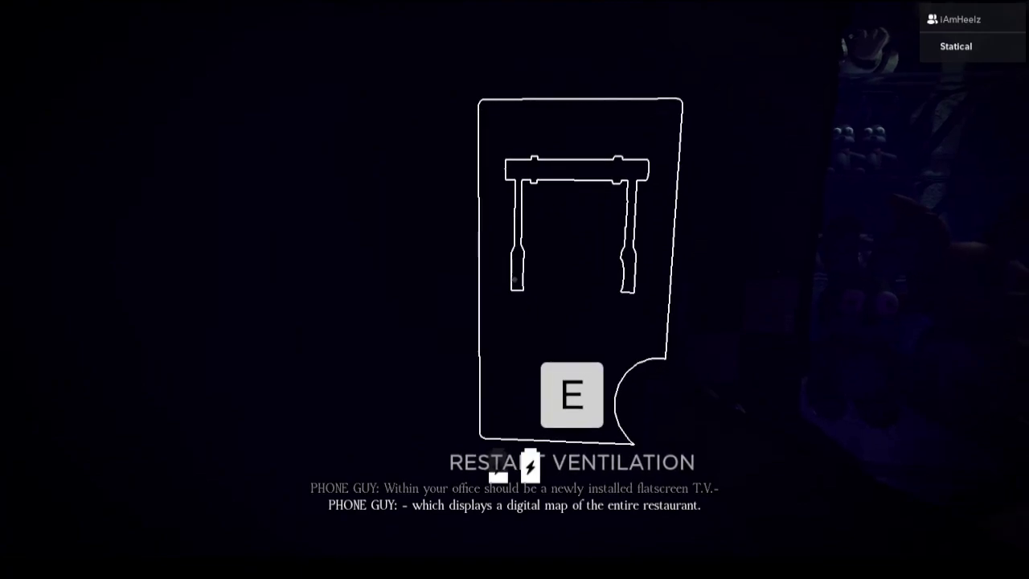
pyautogui.press('e')
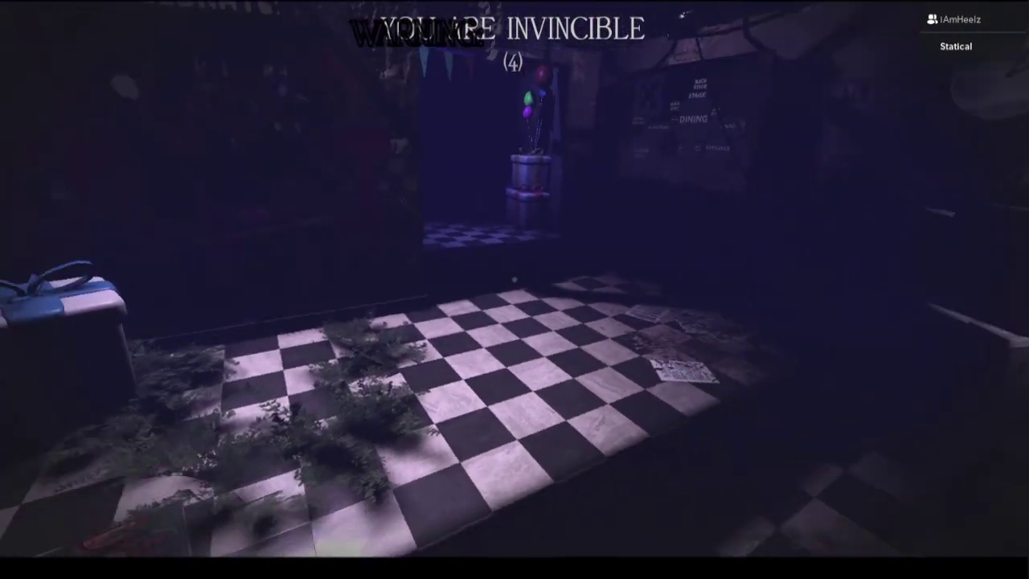
# Collect the desk battery and walk through the doorway past the generator and ventilation signs.
pyautogui.press('w')
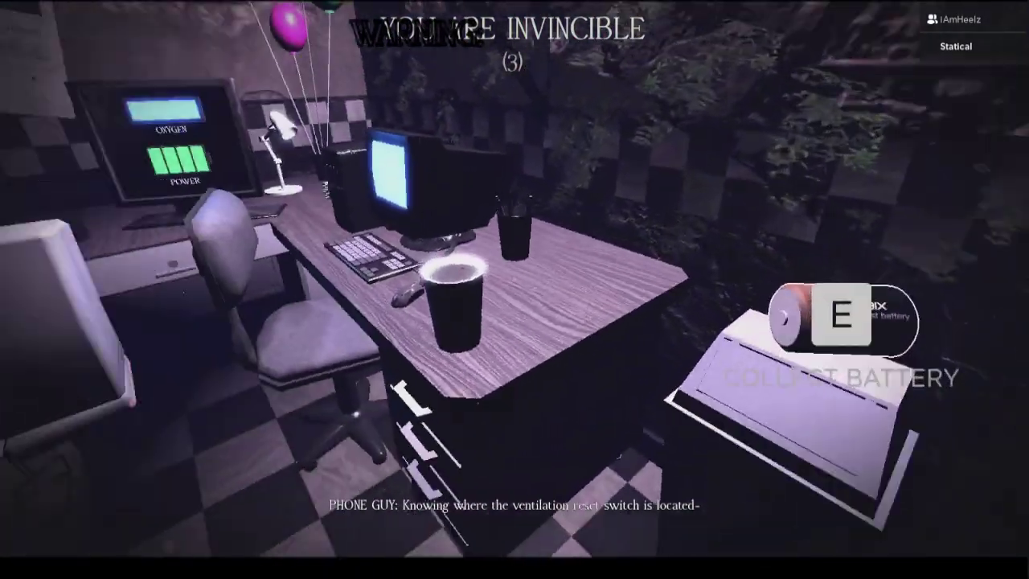
pyautogui.press('e')
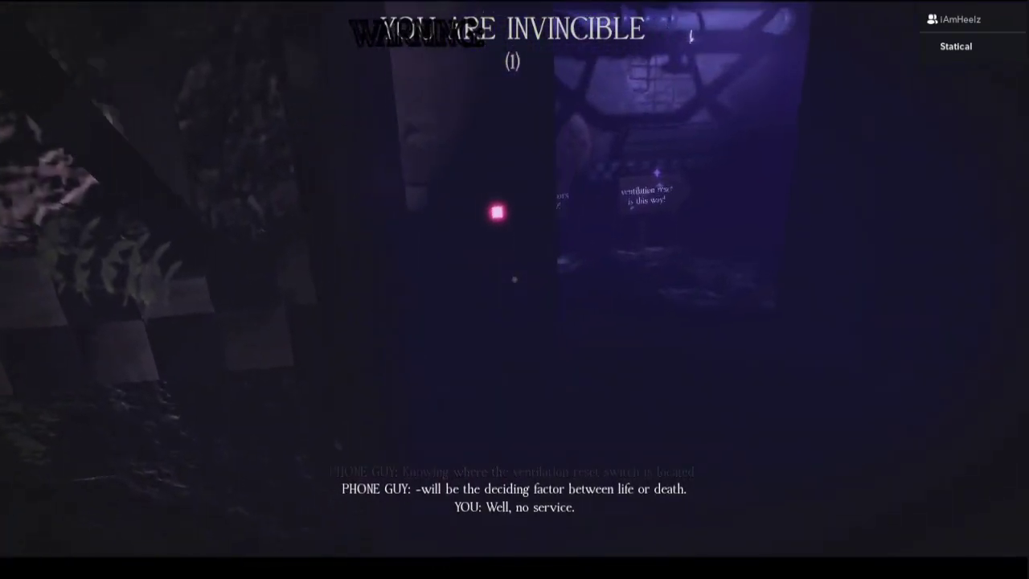
pyautogui.press('w')
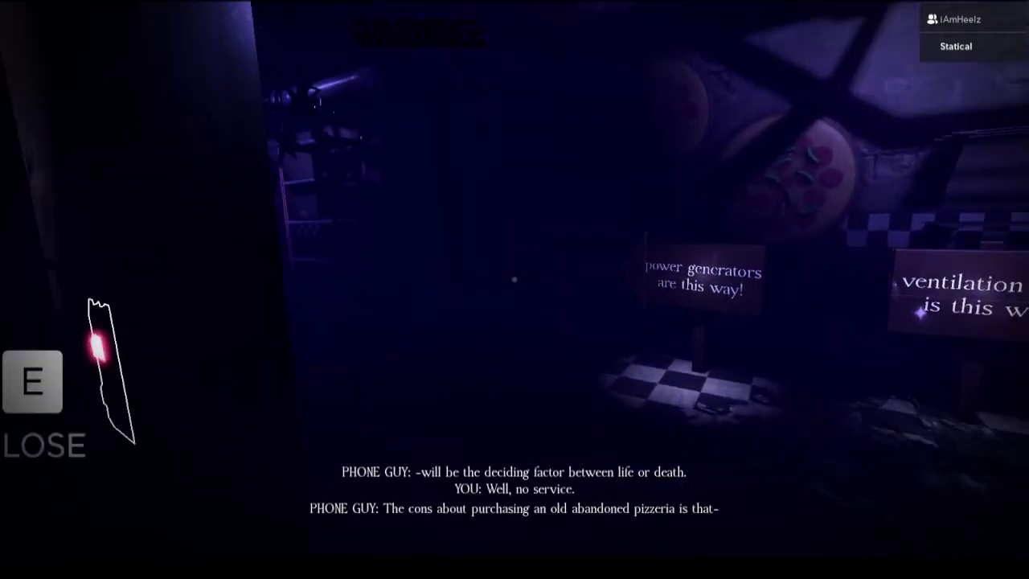
pyautogui.press('w')
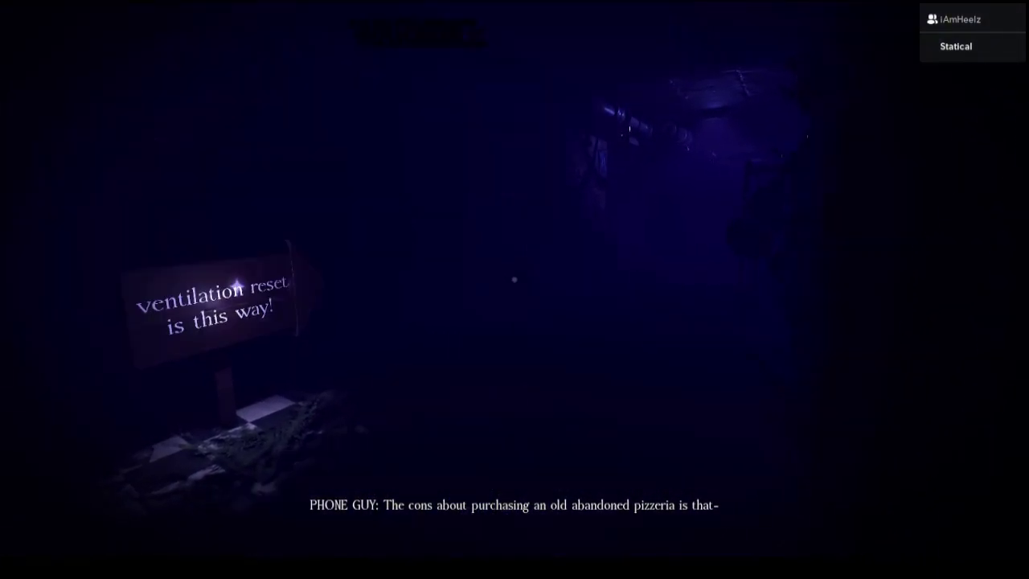
pyautogui.press('w')
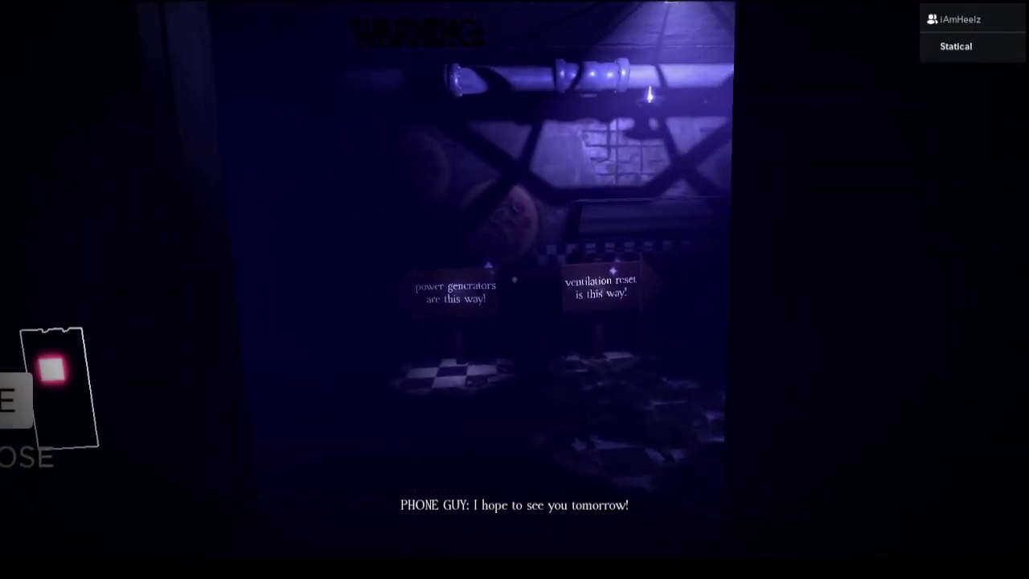
pyautogui.press('w')
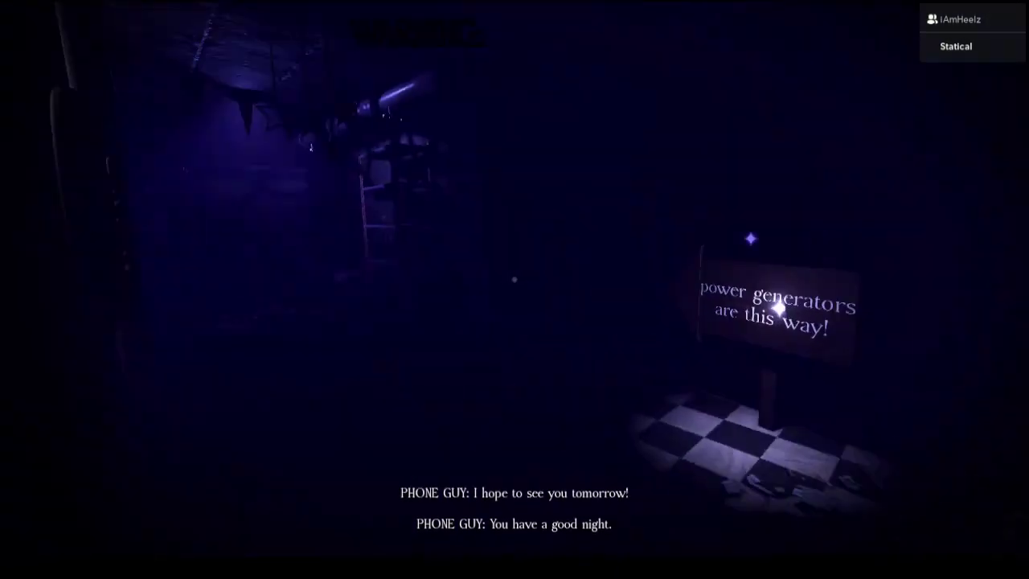
pyautogui.press('w')
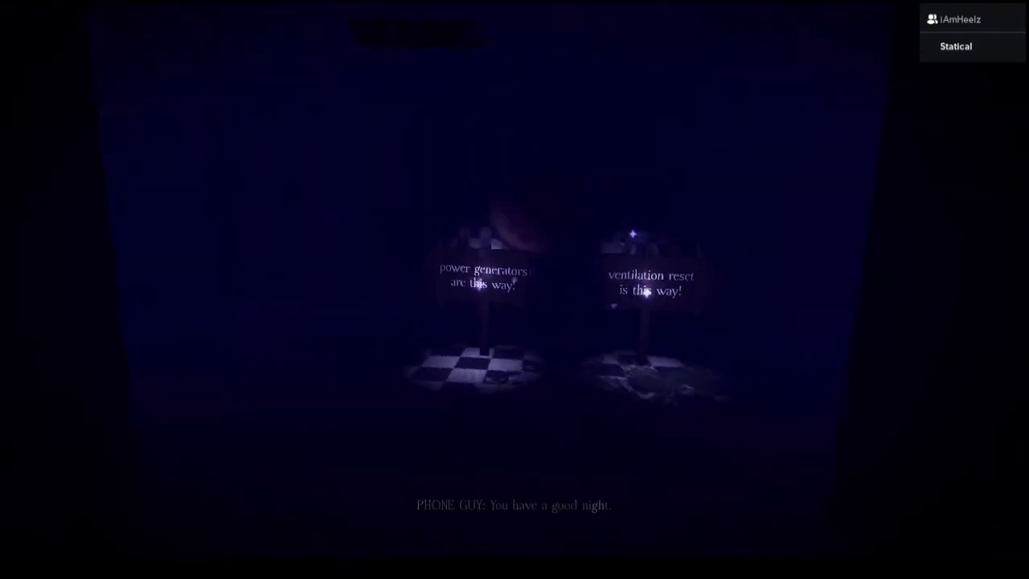
pyautogui.press('w')
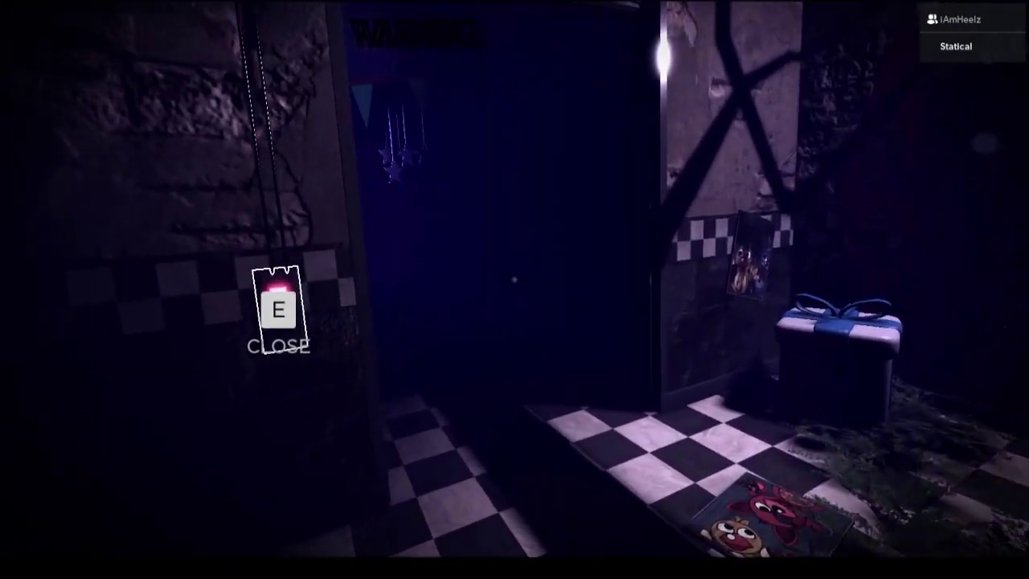
# Follow the south generator signs through the pizzeria to the closed generator cabinet.
pyautogui.press('w')
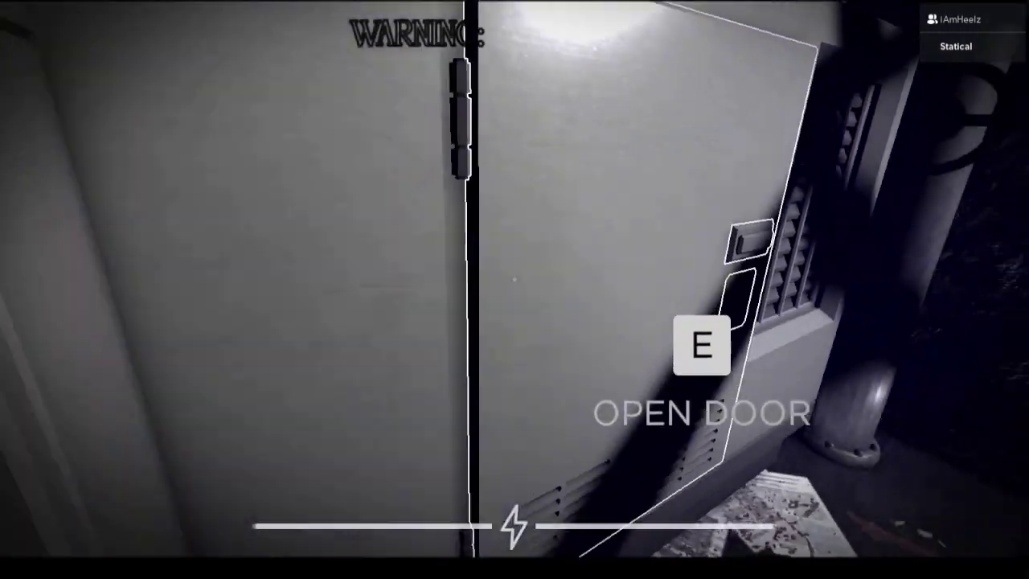
# Open the generator door, sprint down the pipe-lined corridor, and restart the west generator.
pyautogui.press('e')
pyautogui.press('e')
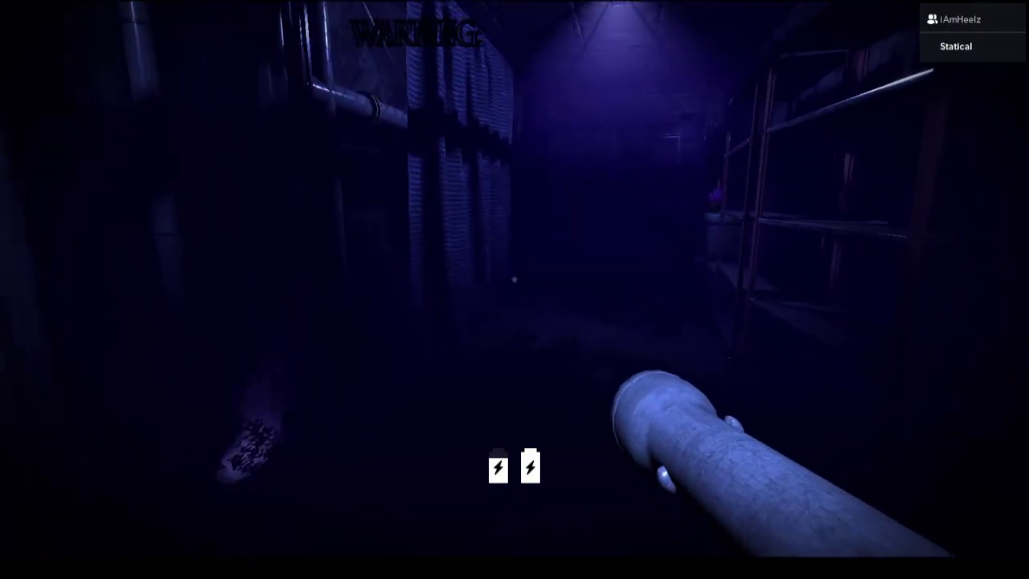
pyautogui.press('w')
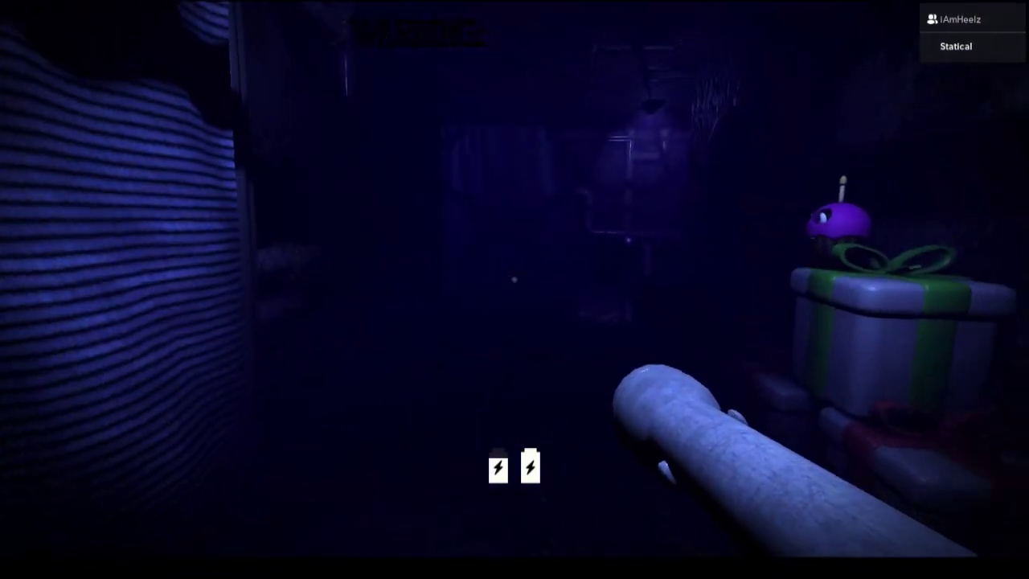
pyautogui.press('w')
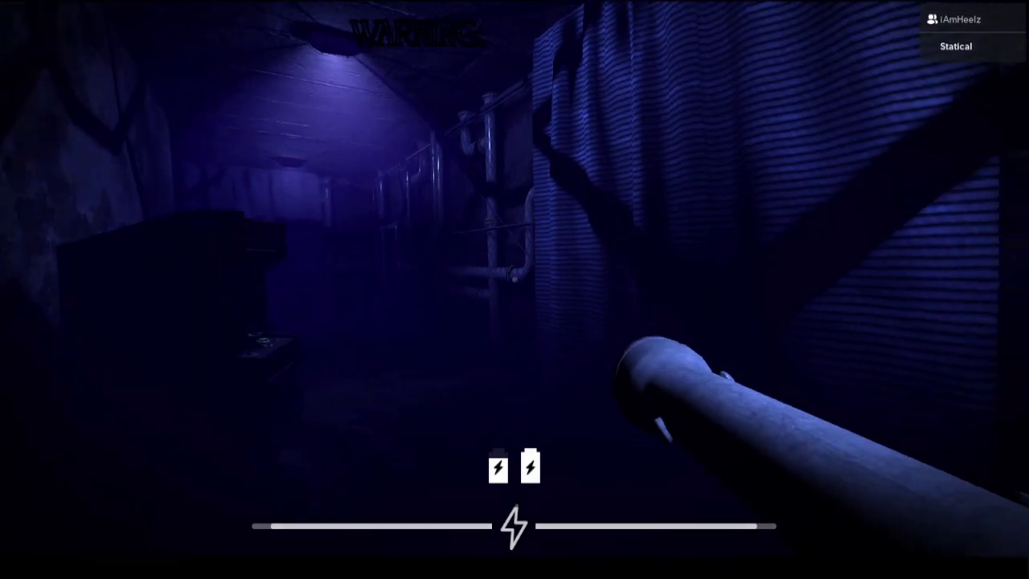
pyautogui.press('w')
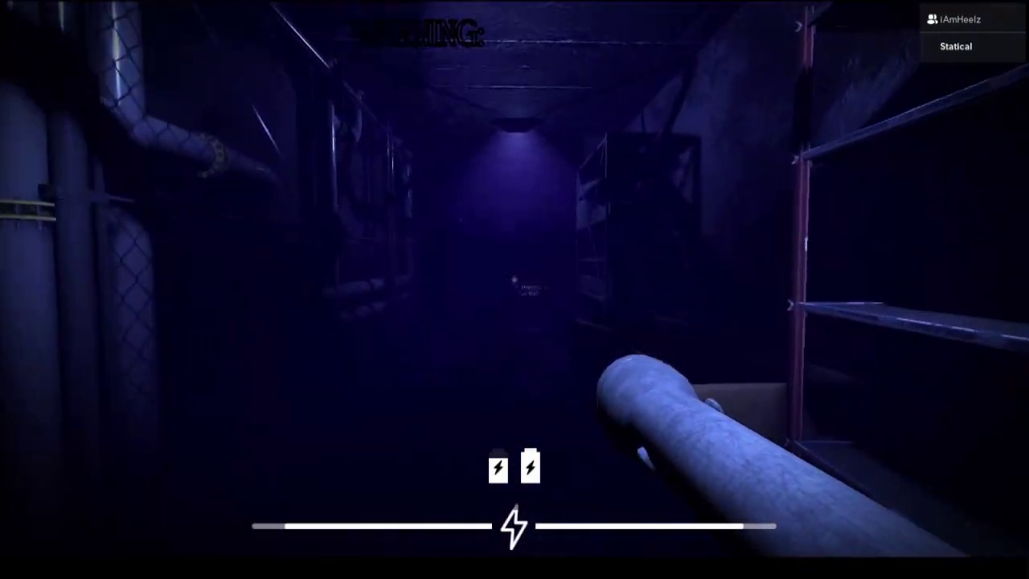
pyautogui.press('w')
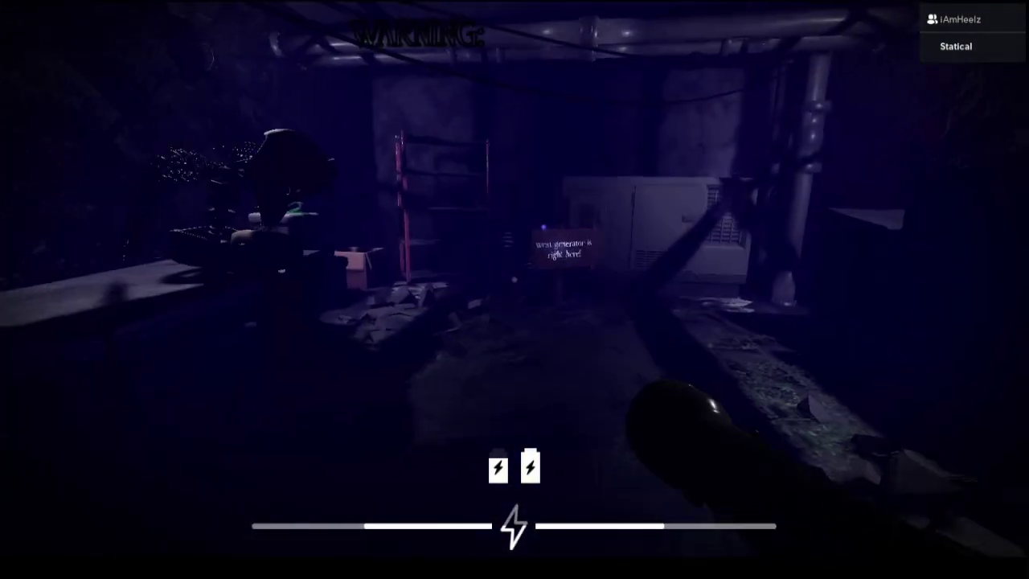
pyautogui.press('w')
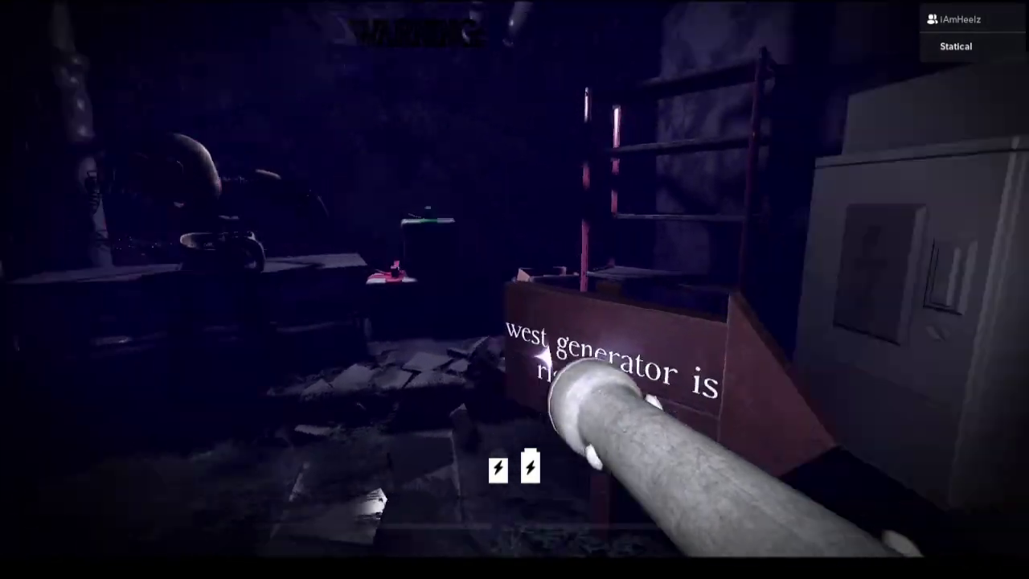
pyautogui.press('w')
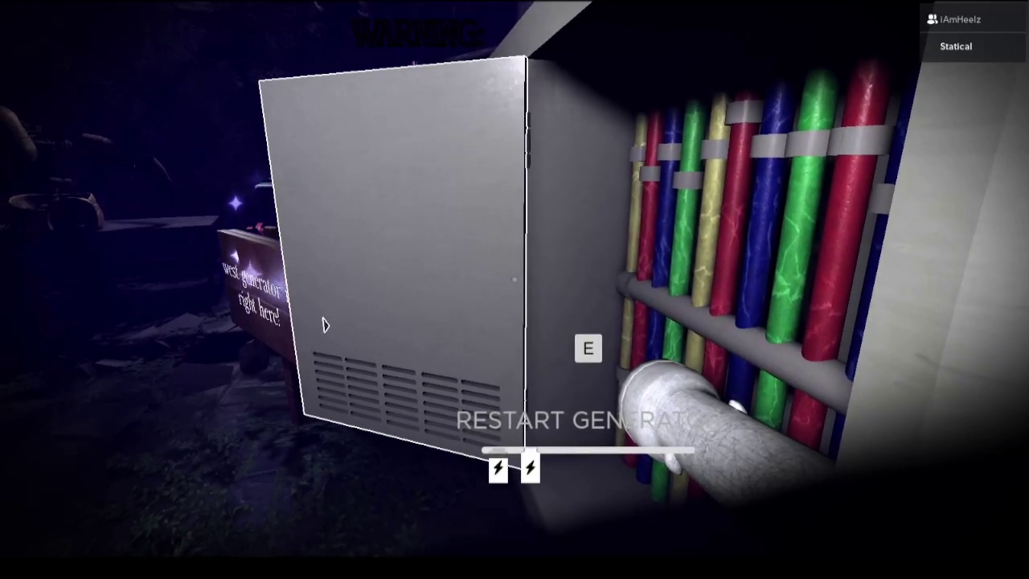
pyautogui.press('w')
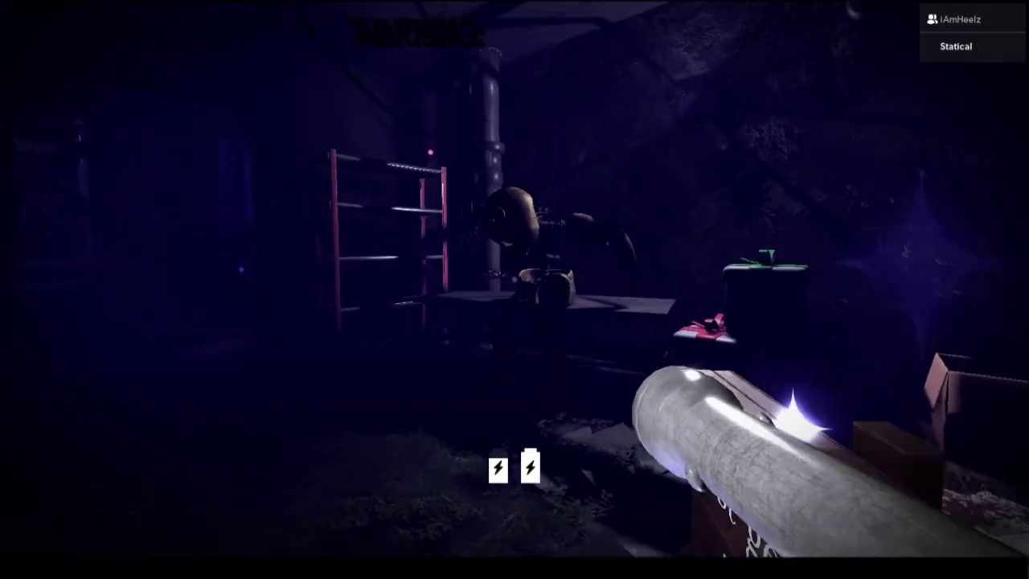
pyautogui.press('w')
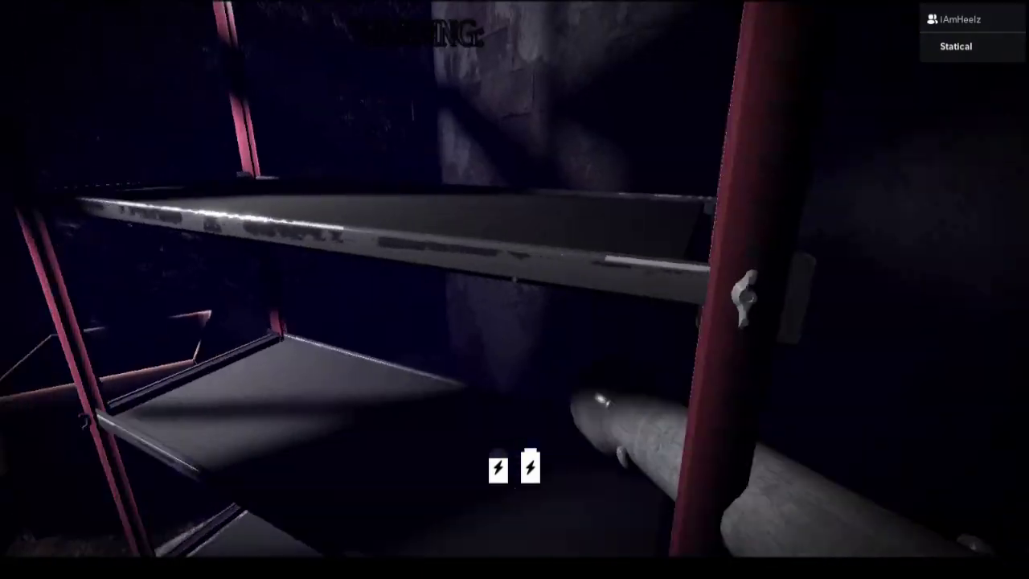
# Leave the shuttered vent door and cross the dark room, toggling the flashlight.
pyautogui.press('w')
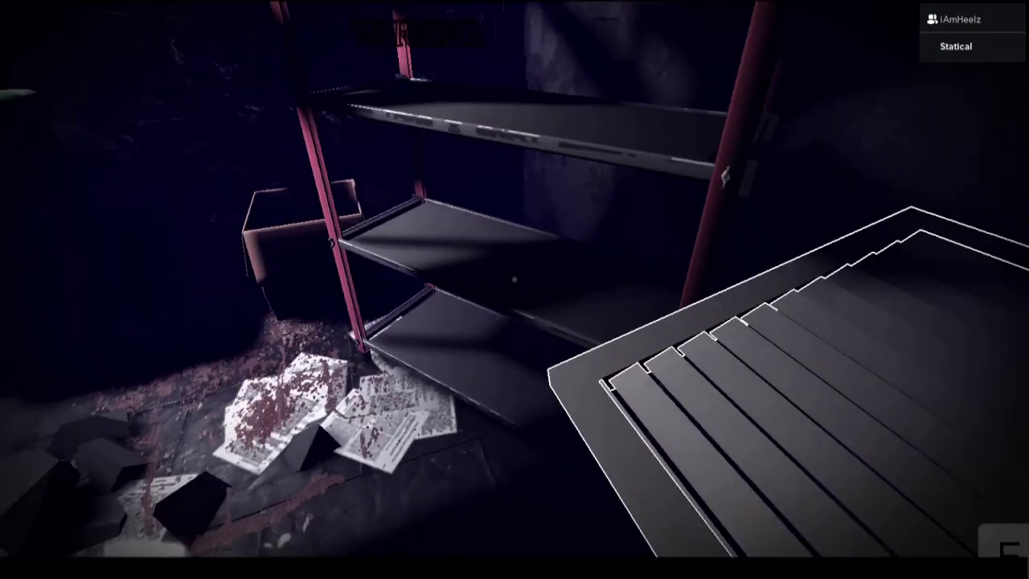
pyautogui.press('w')
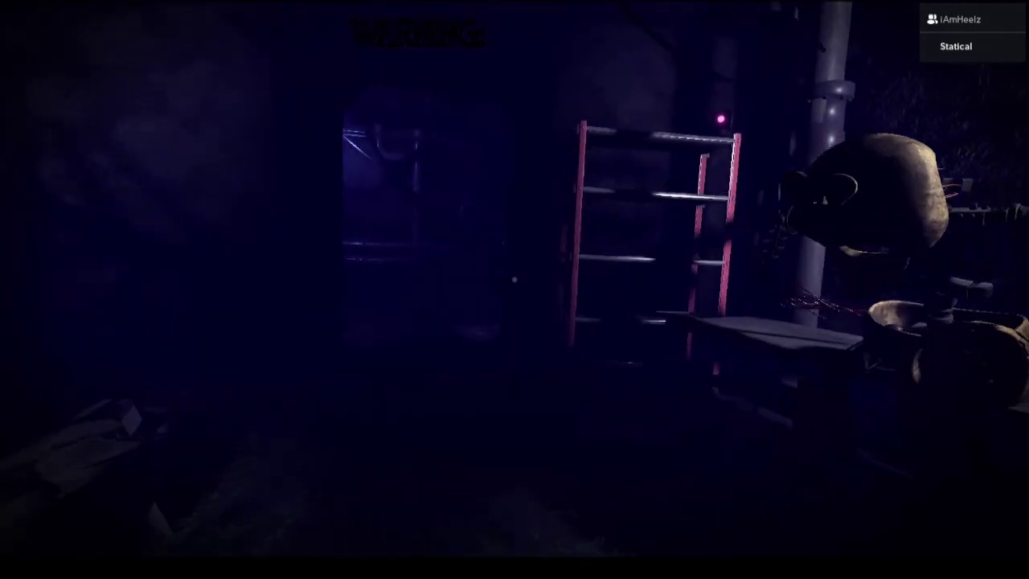
pyautogui.press('w')
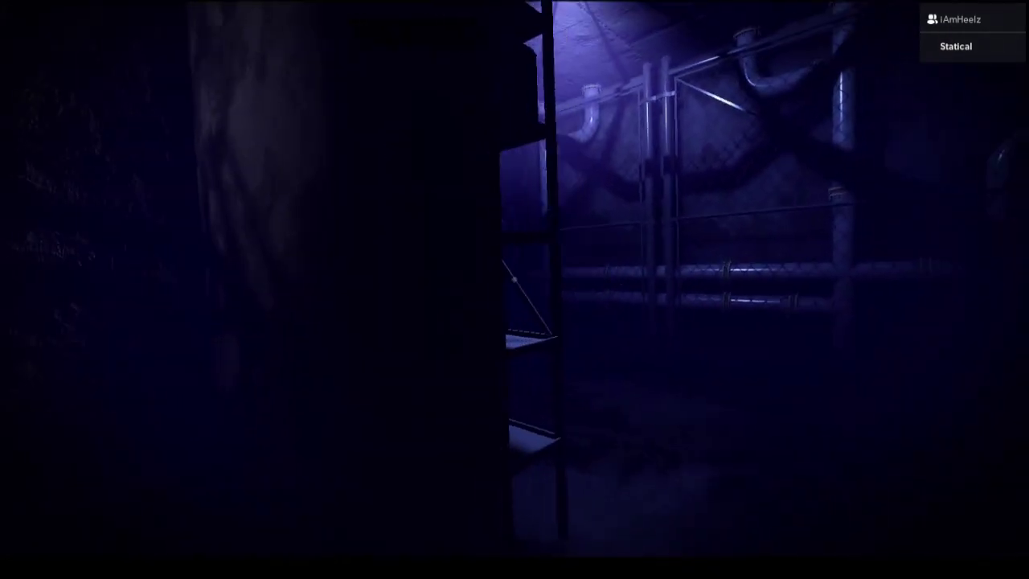
pyautogui.press('f')
pyautogui.press('w')
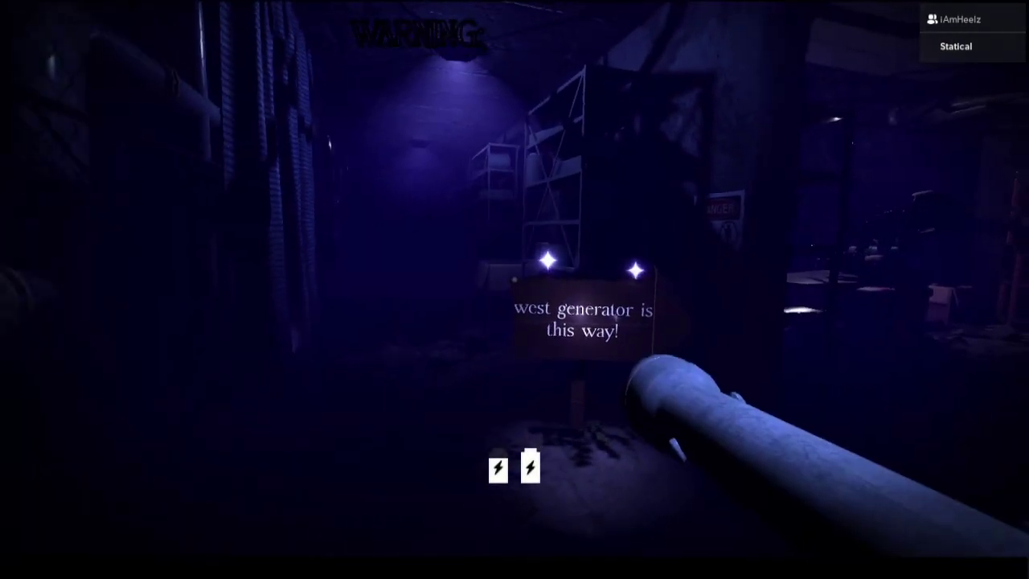
pyautogui.press('f')
# Sprint down the corridors into the red-lit area as the clock reaches 5 AM.
pyautogui.press('w')
pyautogui.press('f')
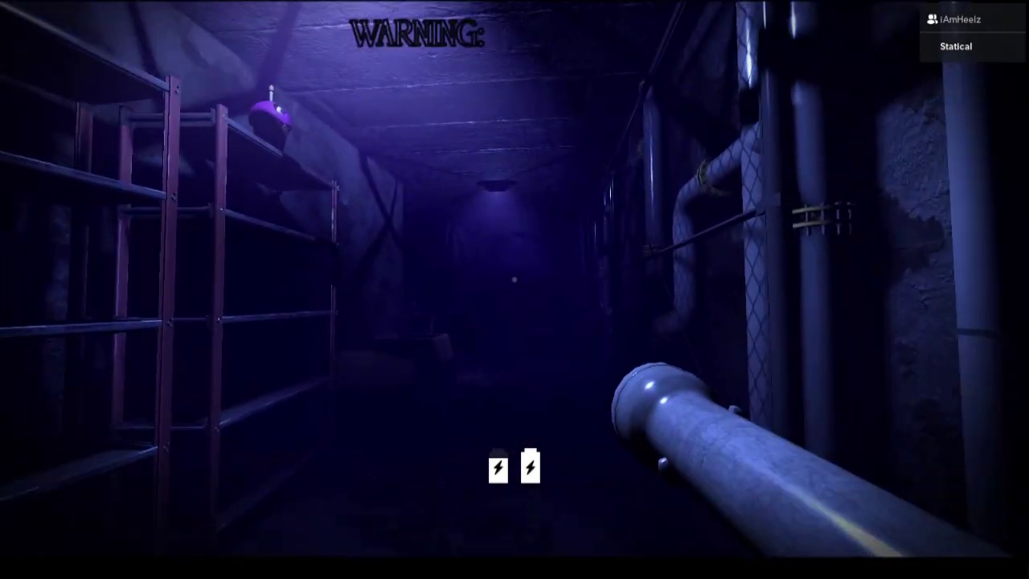
pyautogui.press('shift')
pyautogui.press('w')
pyautogui.press('f')
pyautogui.press('f')
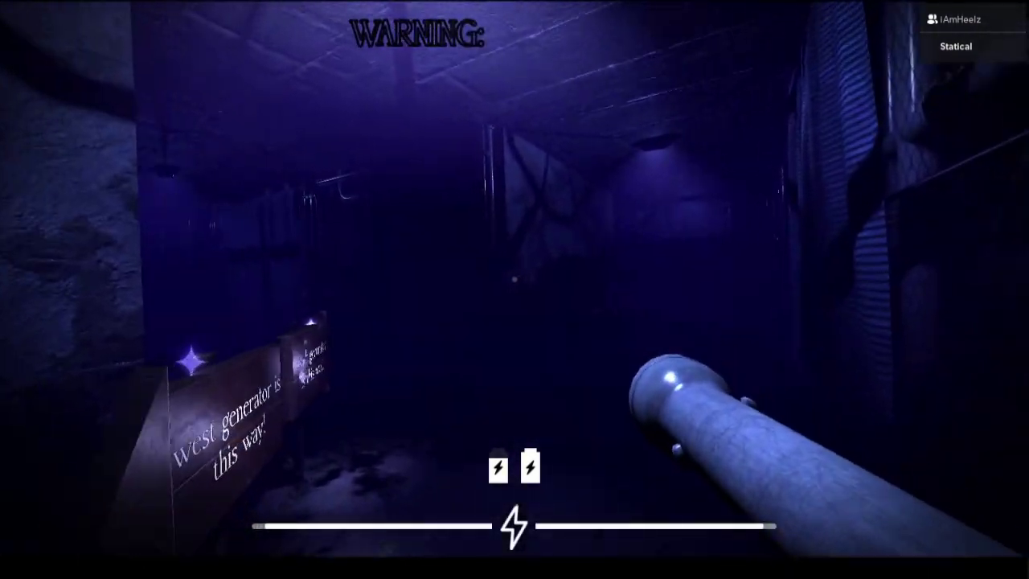
pyautogui.press('w')
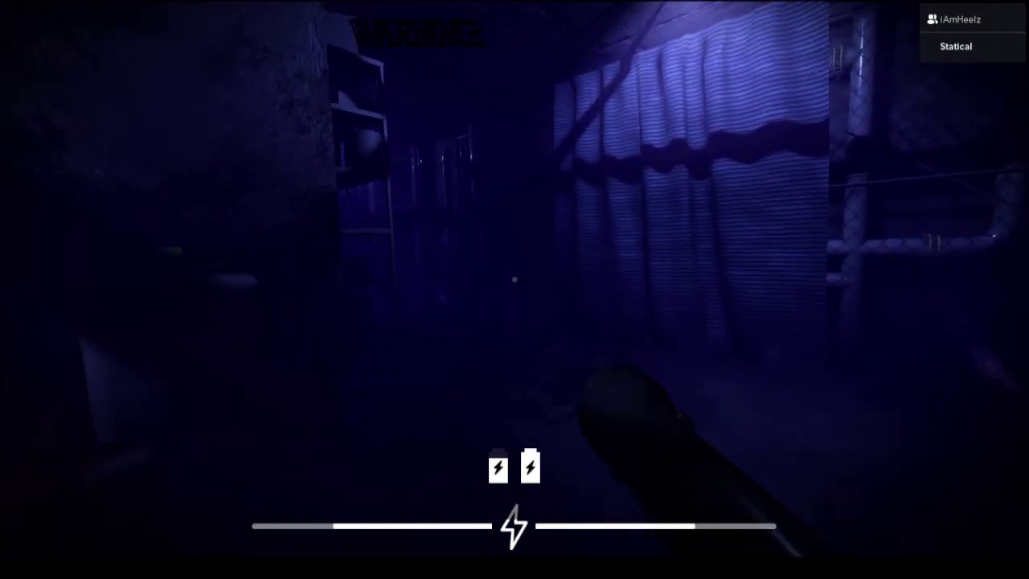
pyautogui.press('w')
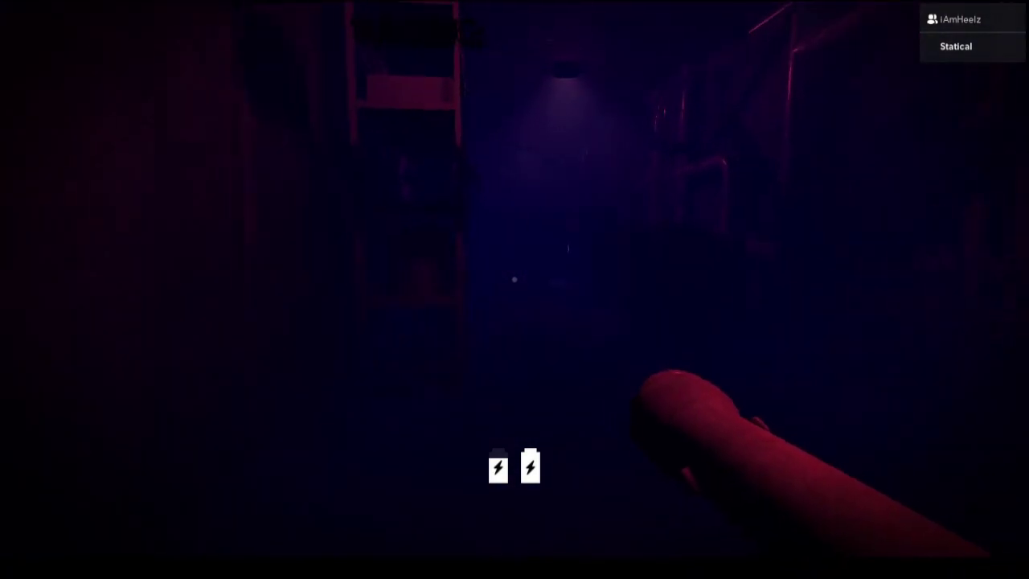
pyautogui.press('w')
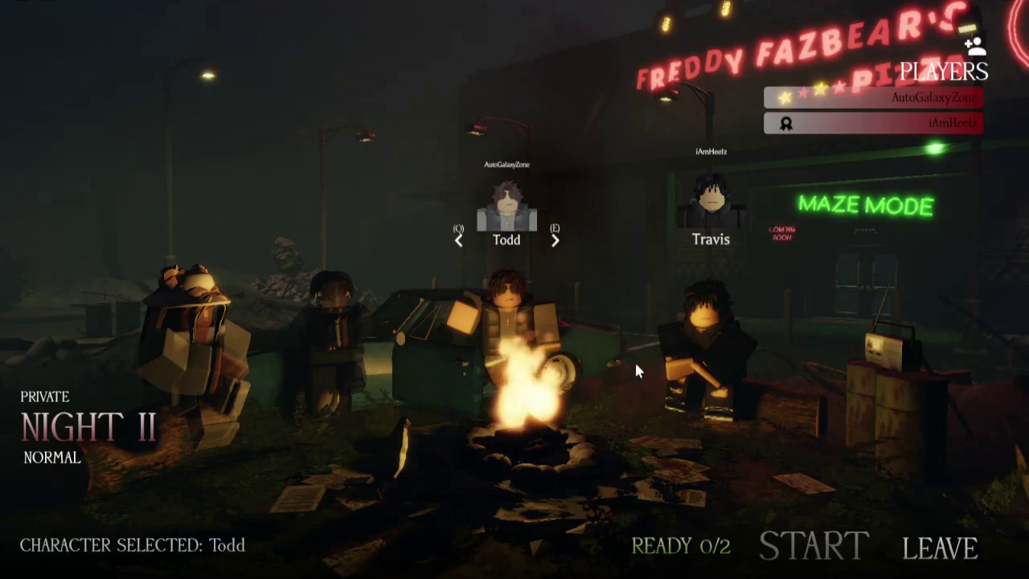
# Switch the character from Todd to Travis and start night II.
pyautogui.press('e')
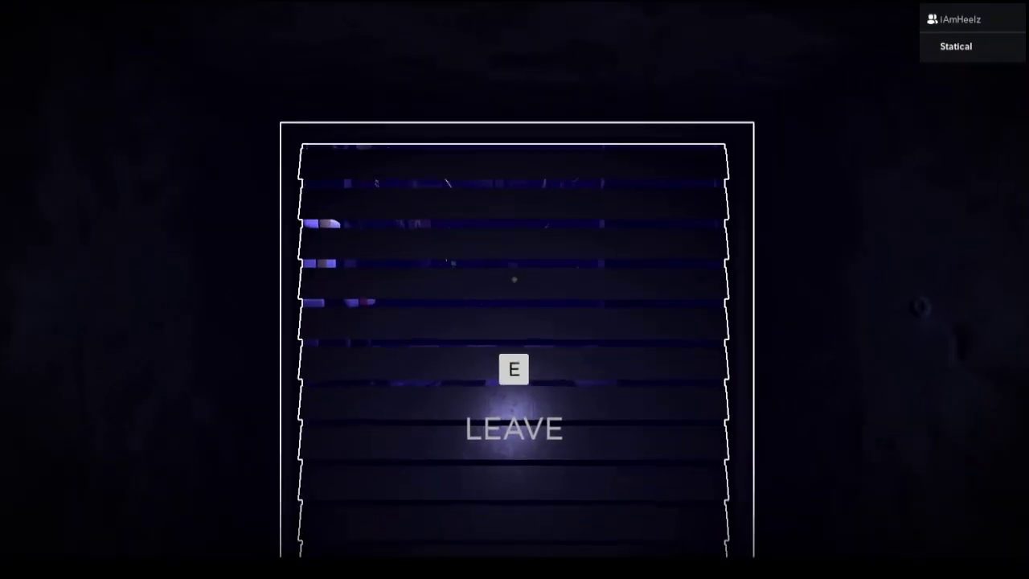
# Leave the vent and view the CAM 01 East Hallway feed at the security desk.
pyautogui.press('e')
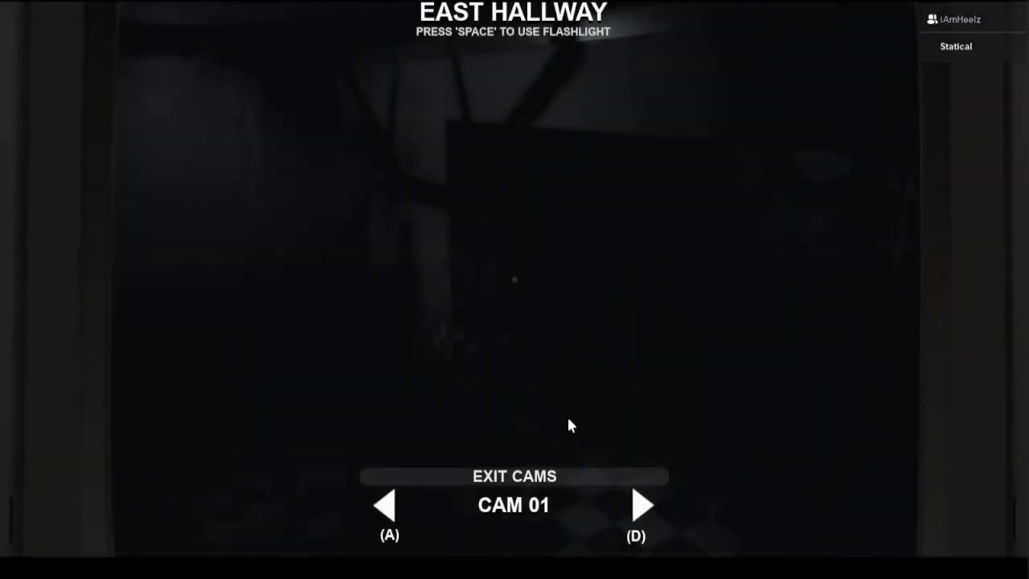
# Exit the cameras and shine the flashlight into the star-decorated storage room.
pyautogui.click(541, 480)
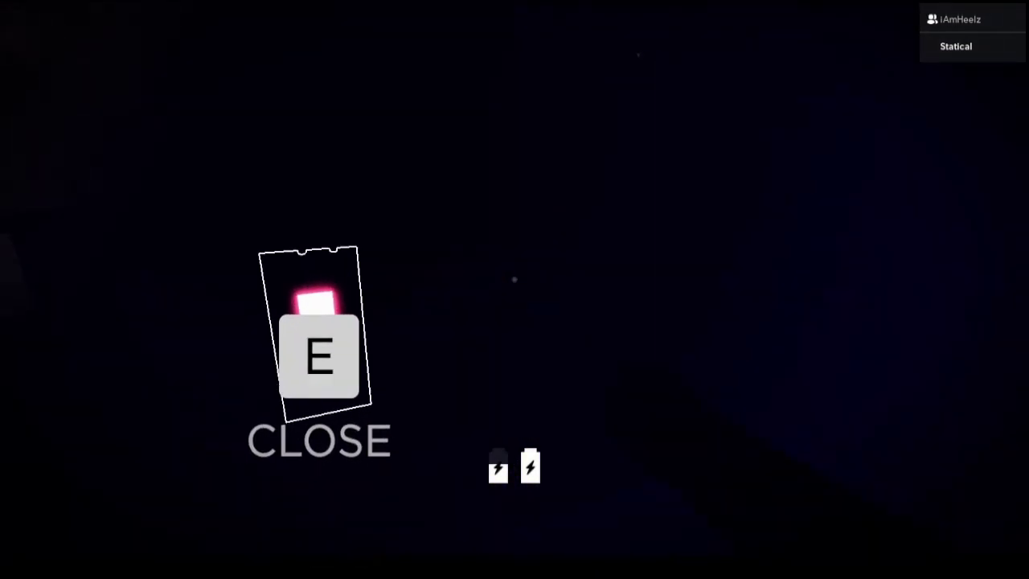
pyautogui.press('f')
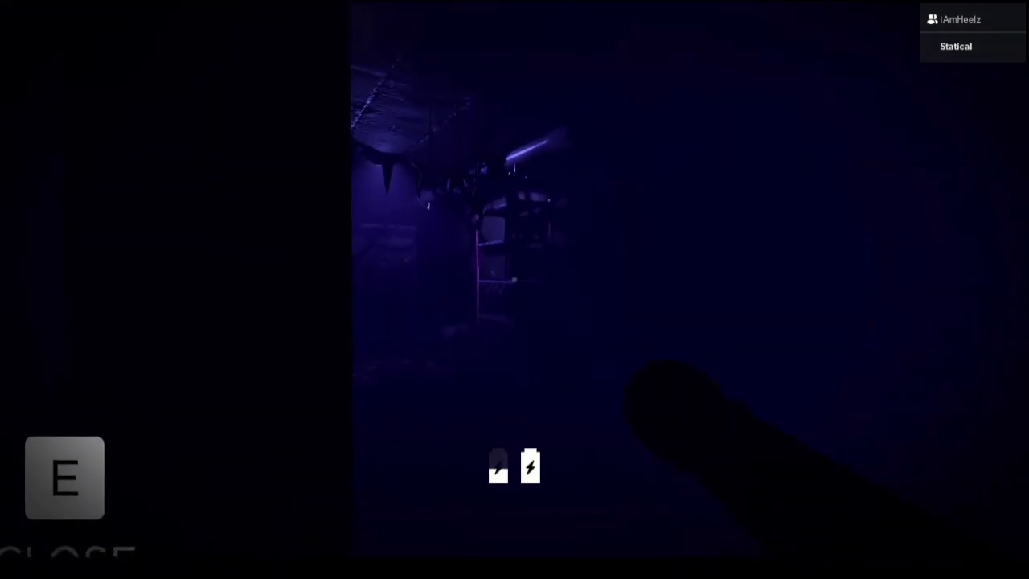
# Walk through the lit office into the dark hallway and close its curtain.
pyautogui.press('w')
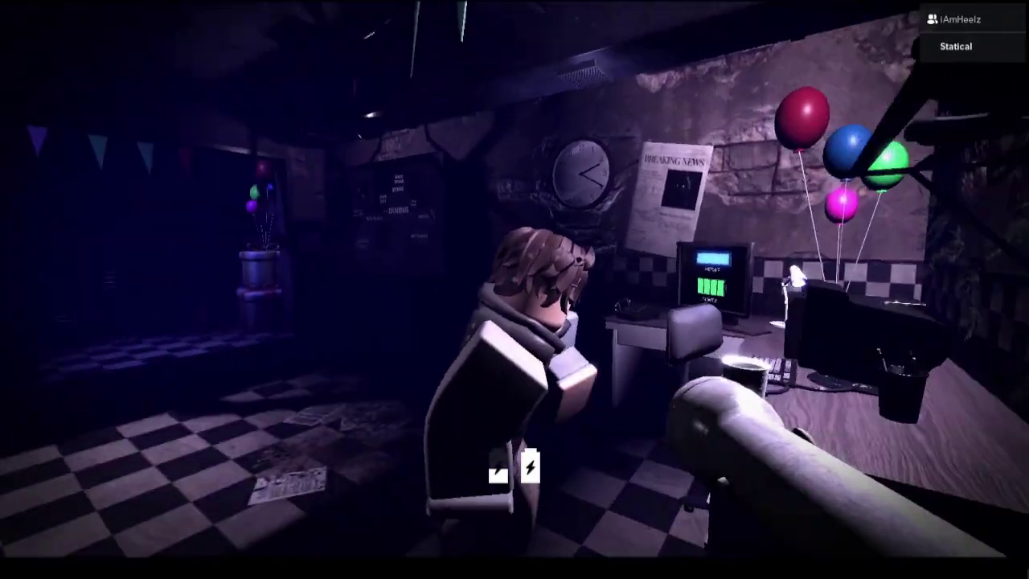
pyautogui.press('w')
pyautogui.press('e')
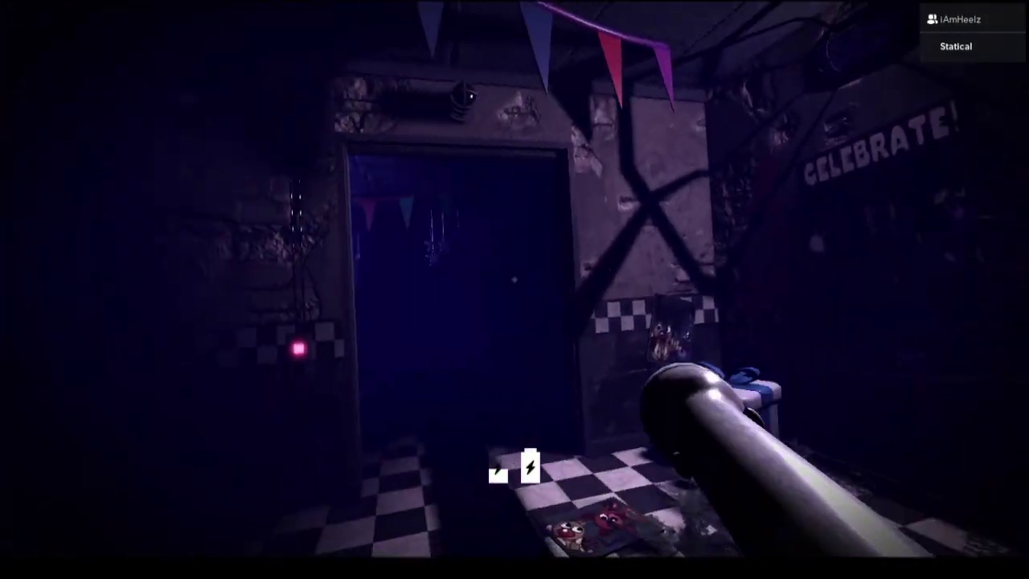
pyautogui.press('w')
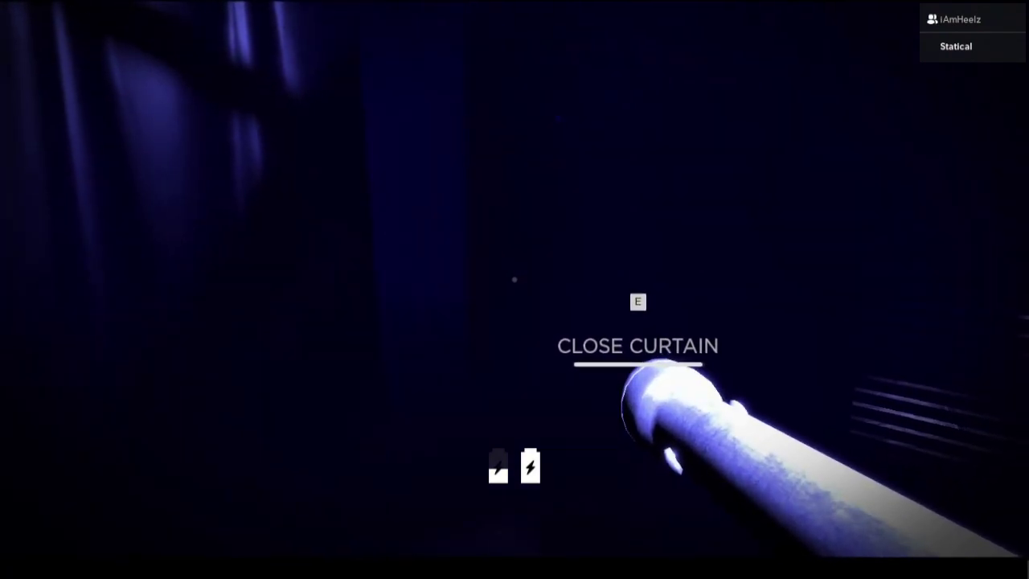
pyautogui.press('e')
# Patrol the party room, dark corridor and blue-lit room, then head back toward the office.
pyautogui.press('w')
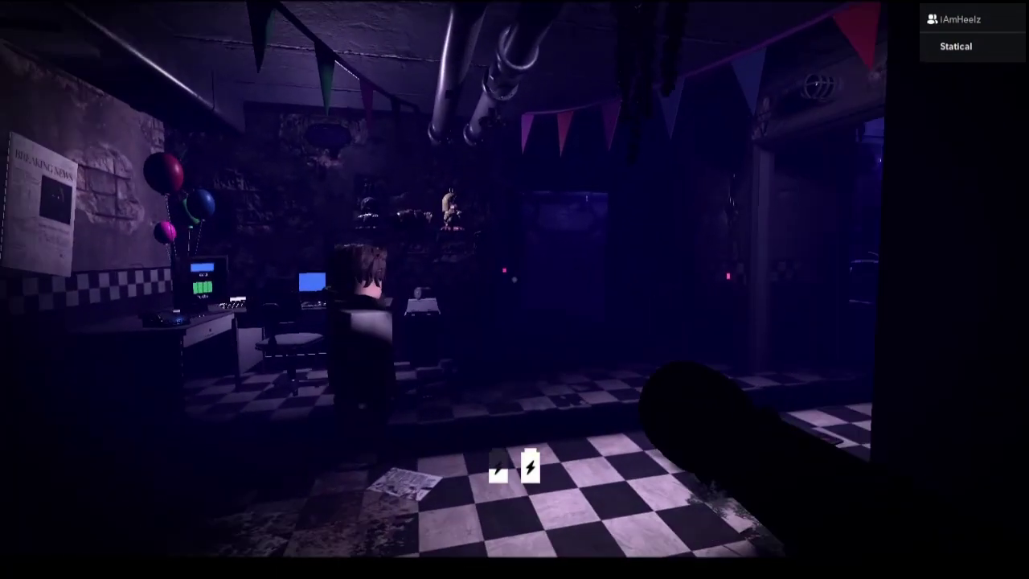
pyautogui.press('w')
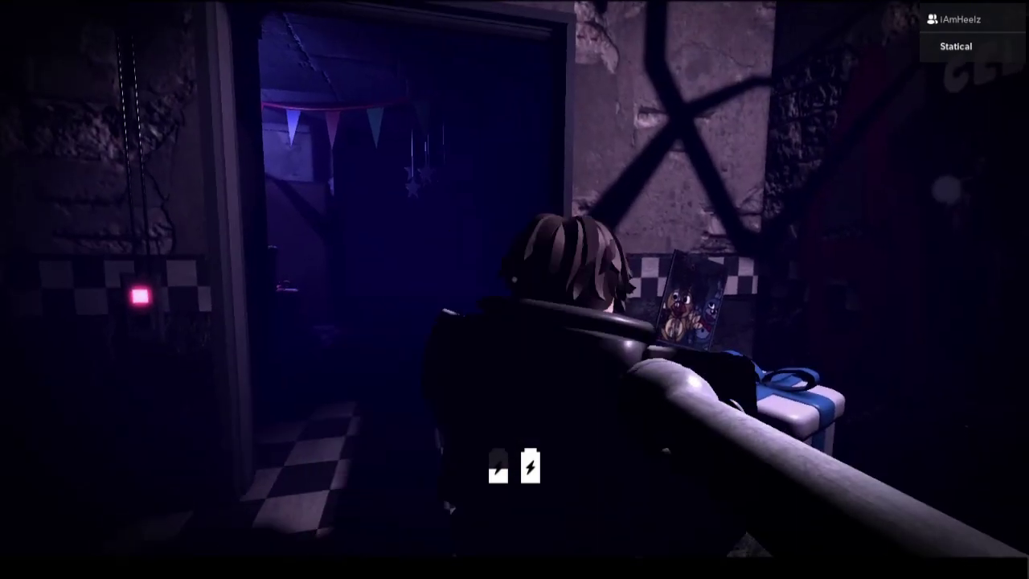
pyautogui.press('w')
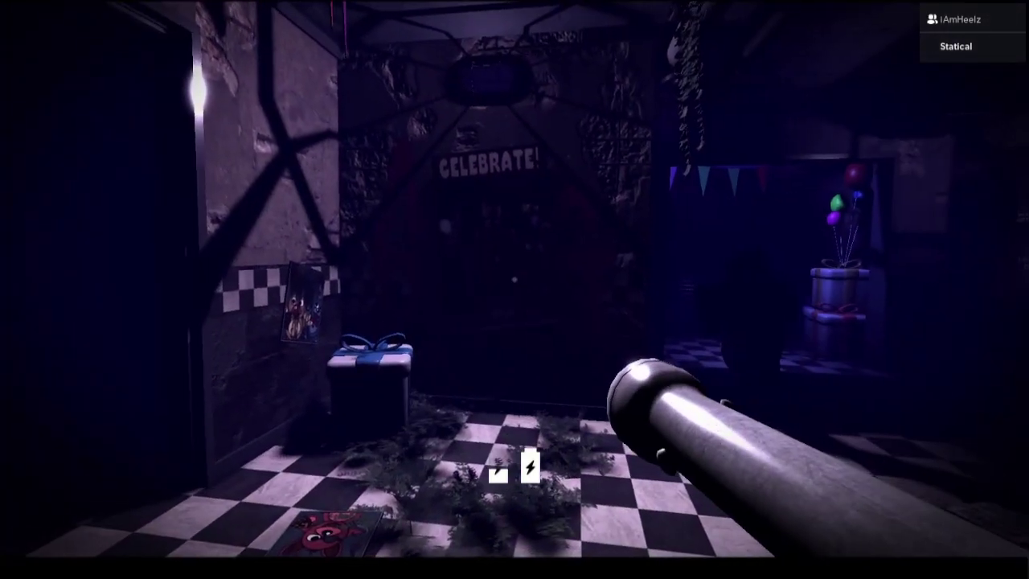
pyautogui.press('w')
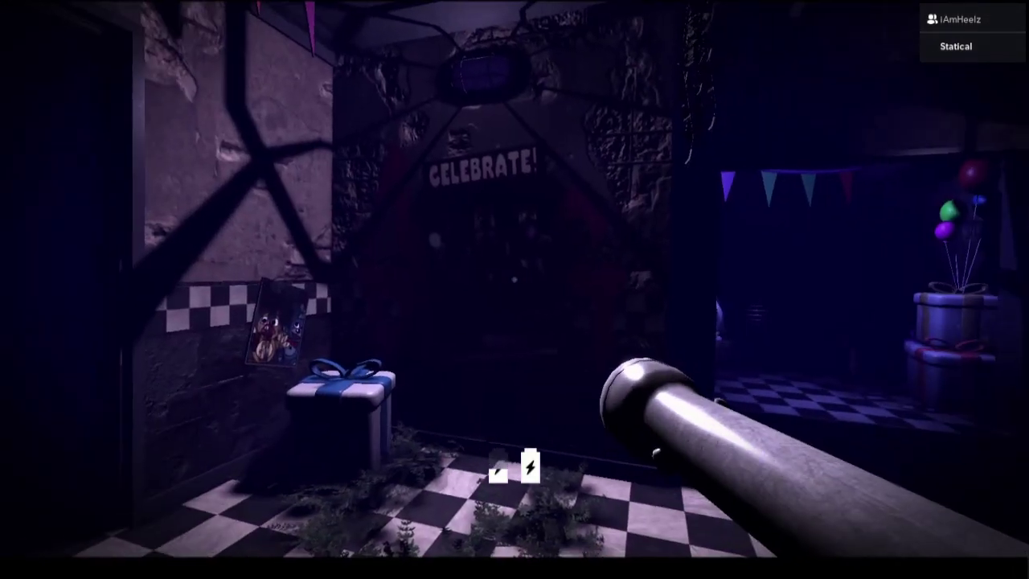
pyautogui.press('w')
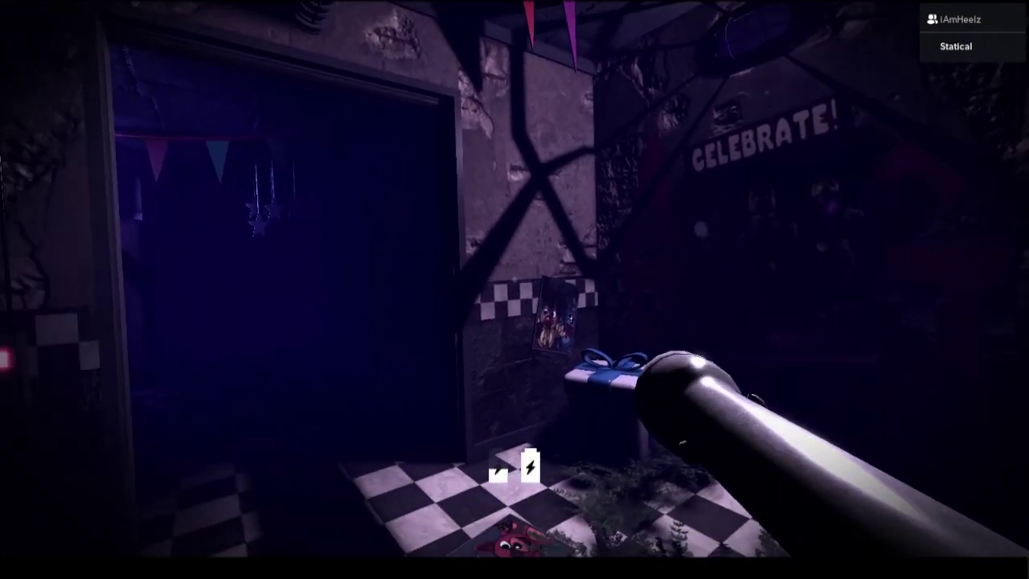
pyautogui.press('w')
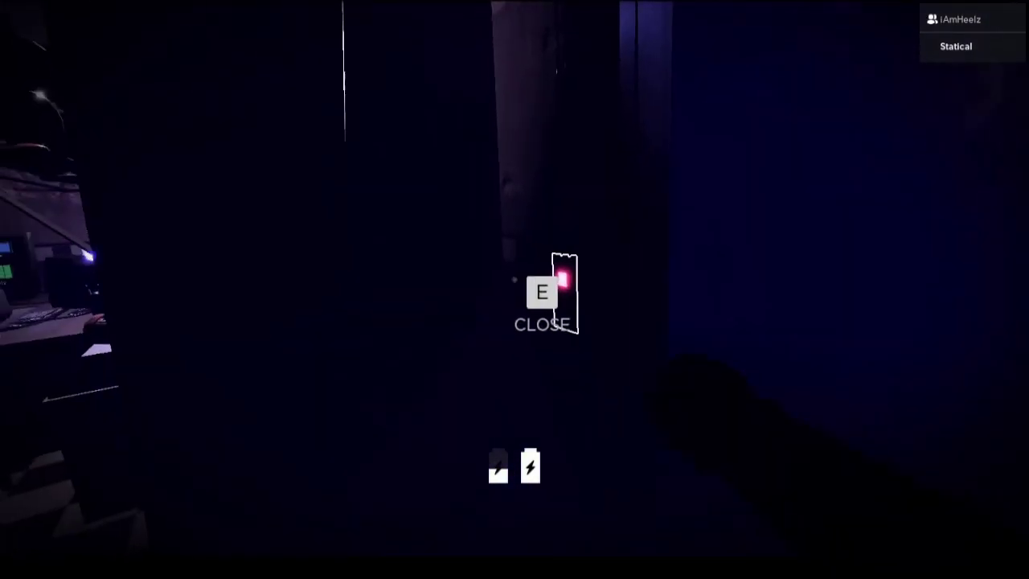
pyautogui.press('w')
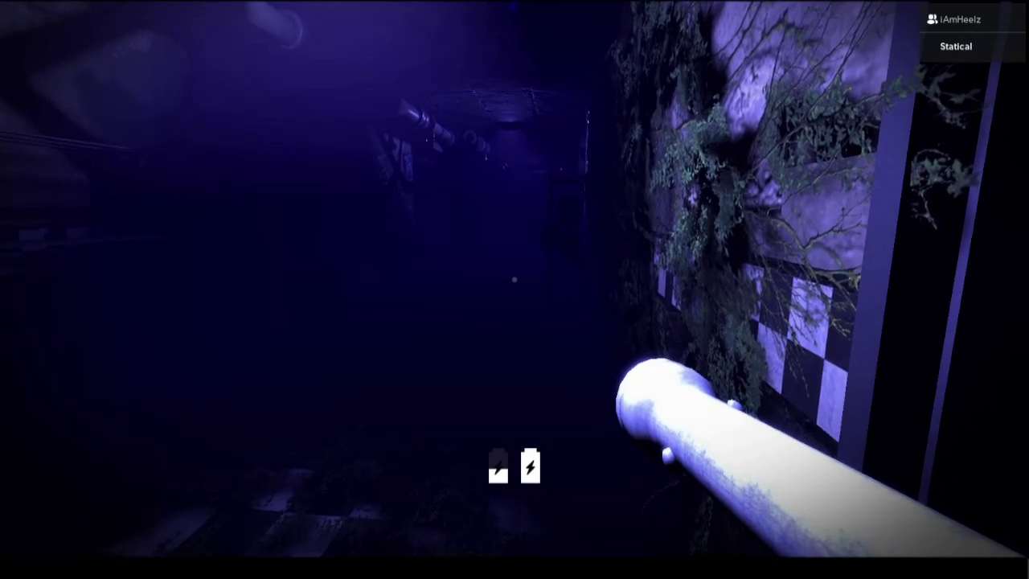
pyautogui.press('w')
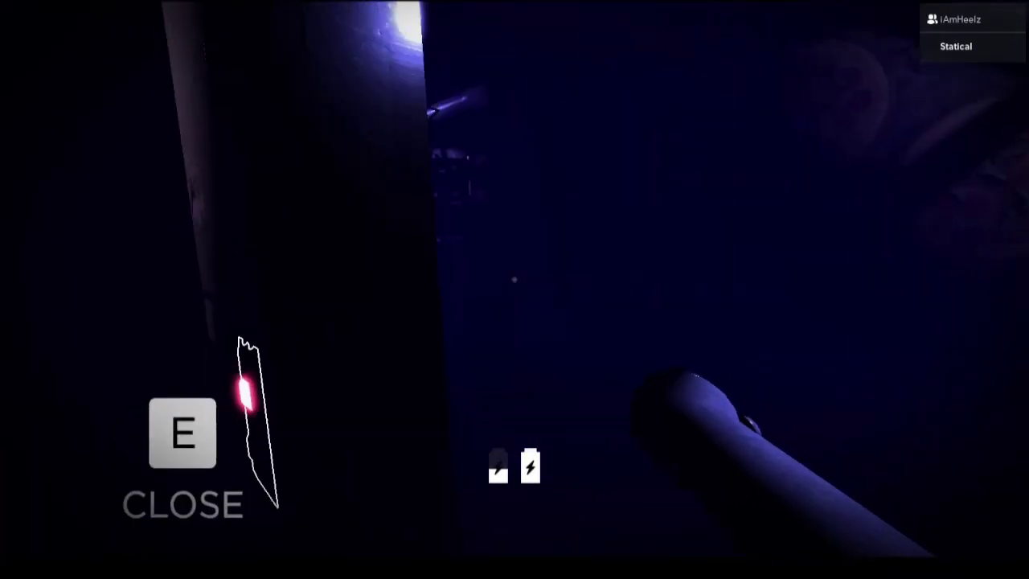
pyautogui.press('w')
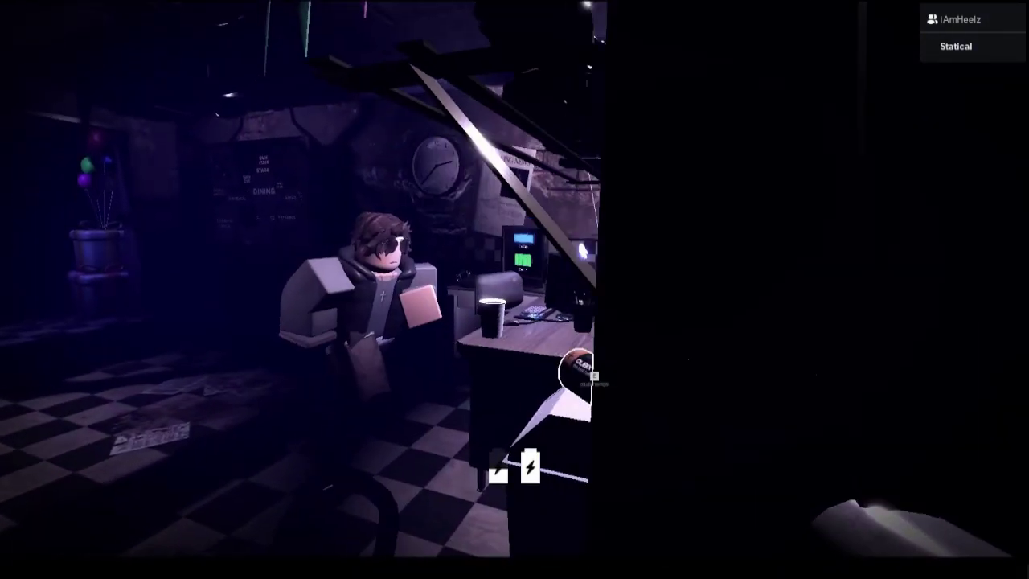
# Pass the wall map, close the dark curtain, and cross the dining room toward the purple doorway.
pyautogui.press('w')
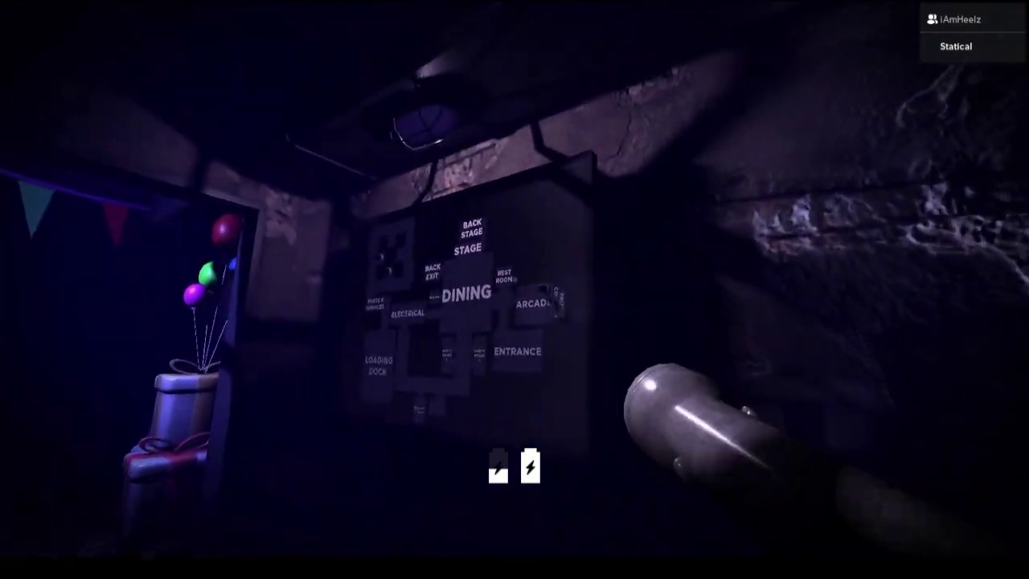
pyautogui.press('w')
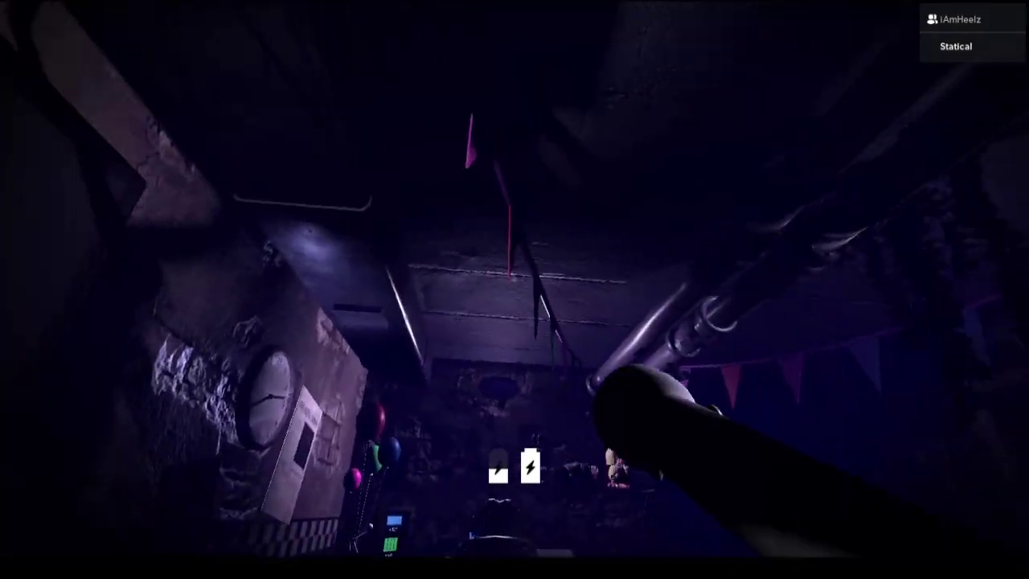
pyautogui.press('w')
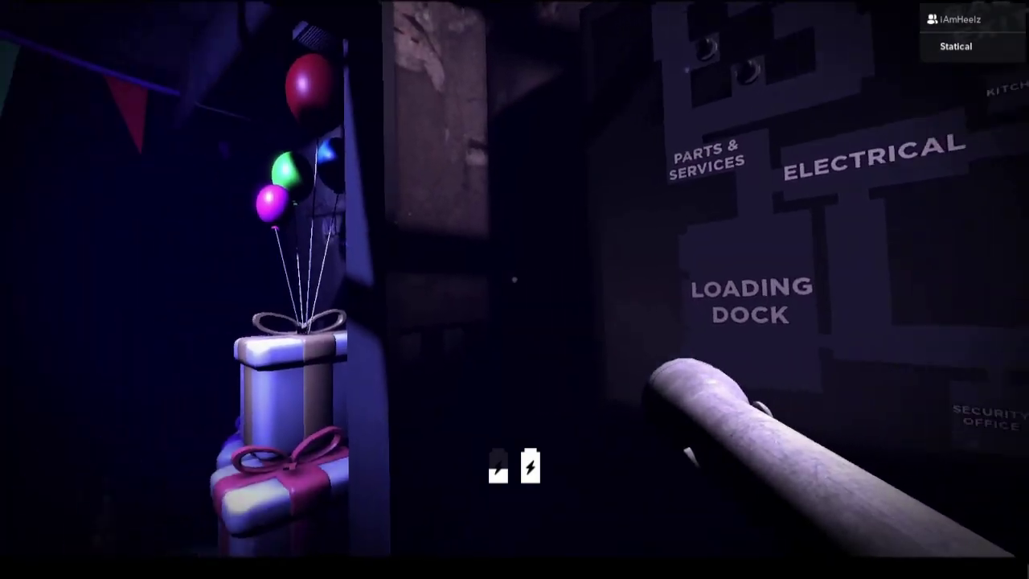
pyautogui.press('w')
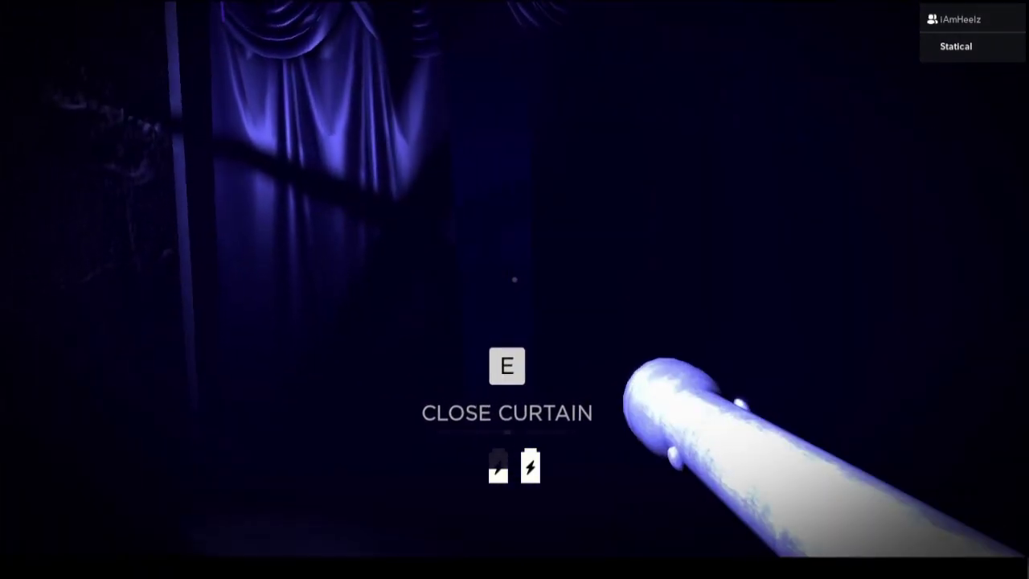
pyautogui.press('e')
pyautogui.press('e')
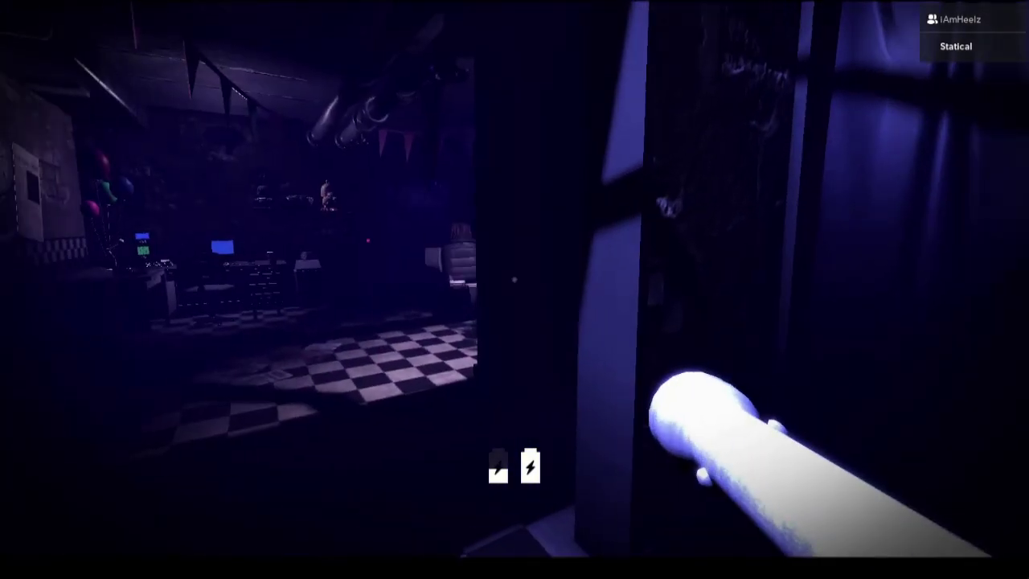
pyautogui.press('w')
pyautogui.press('w')
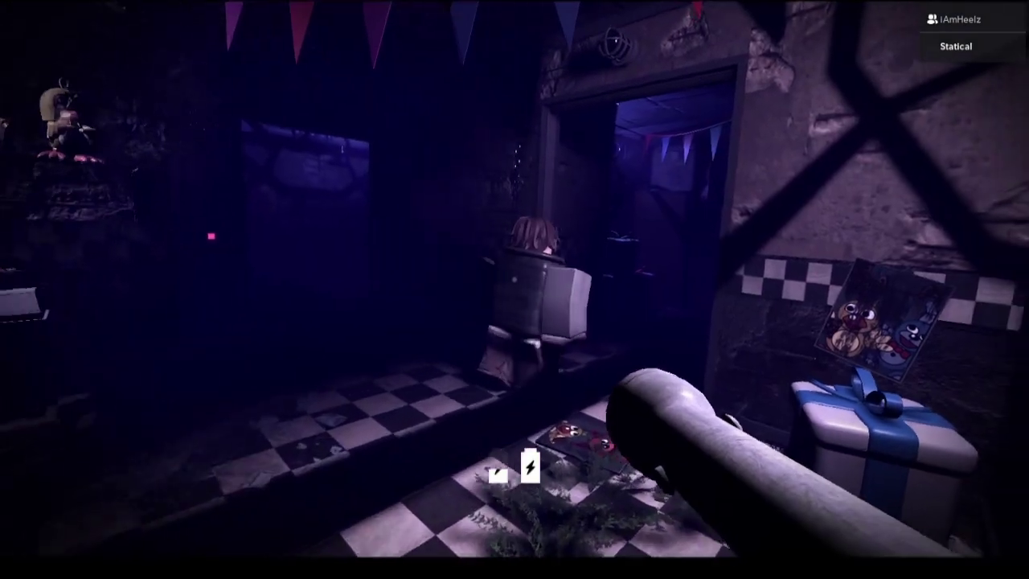
pyautogui.press('w')
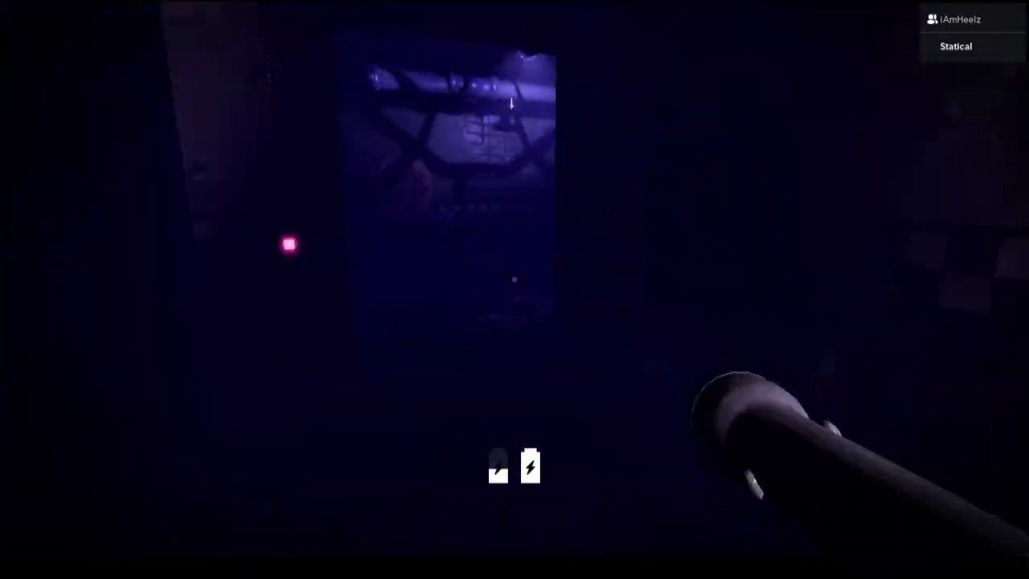
pyautogui.press('w')
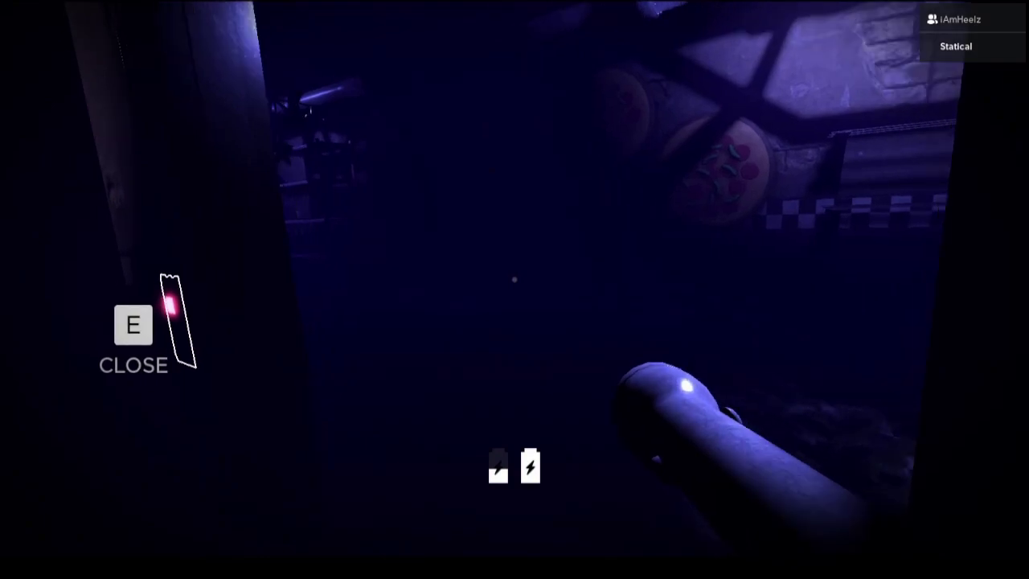